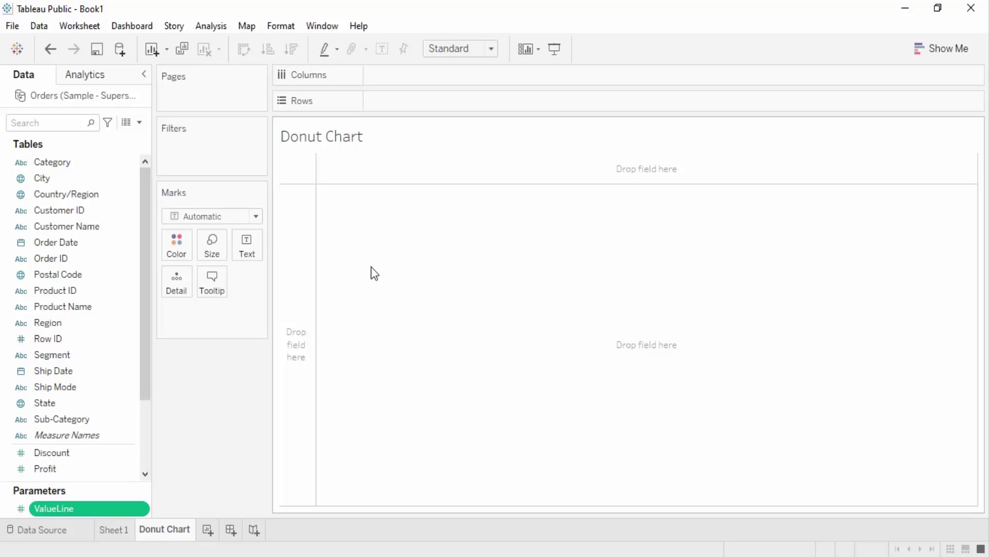
# - Add a third worksheet renamed 'Pie Chart' and bring up the Show Me panel
pyautogui.click(208, 529)
pyautogui.rightClick(208, 530)
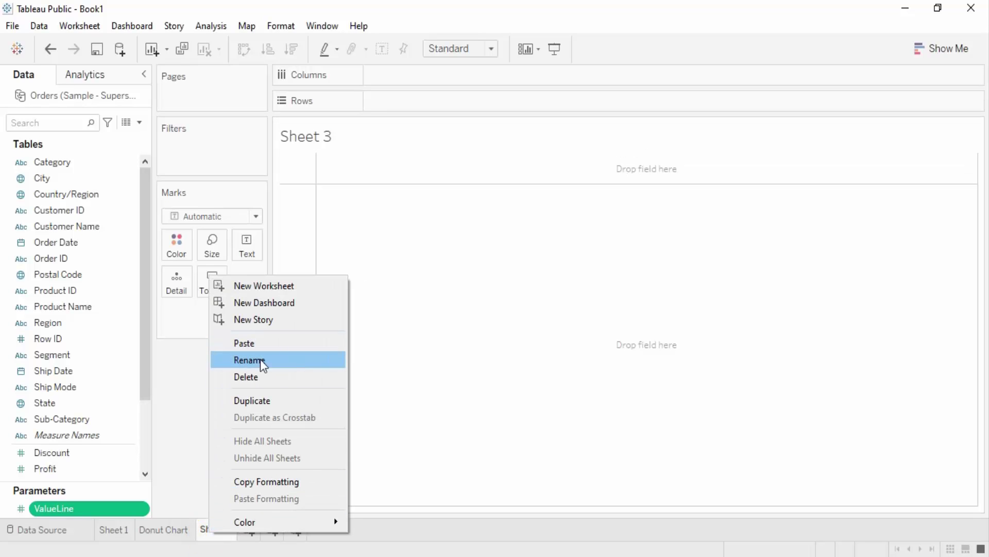
pyautogui.click(258, 366)
pyautogui.write('P')
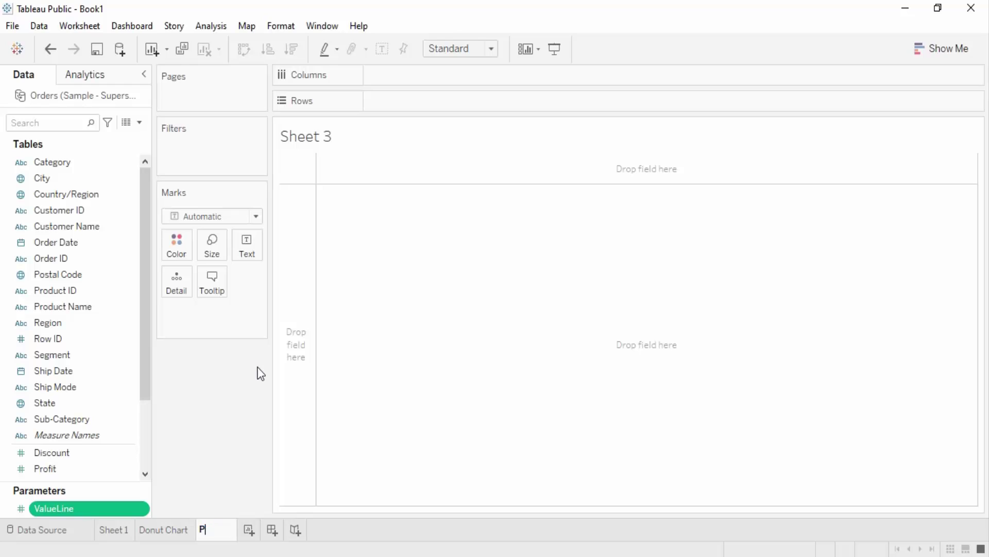
pyautogui.write('ie Chart')
pyautogui.press('Return')
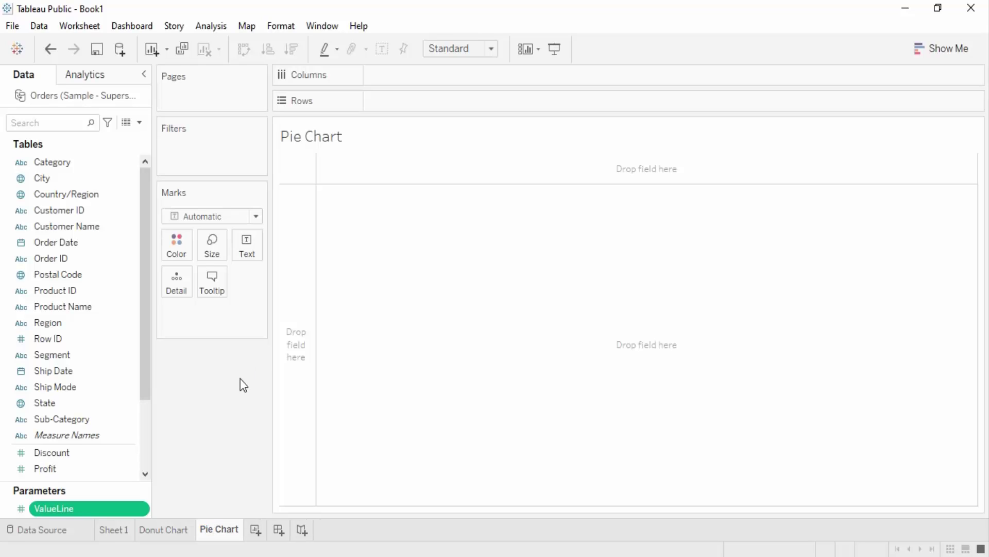
pyautogui.click(963, 54)
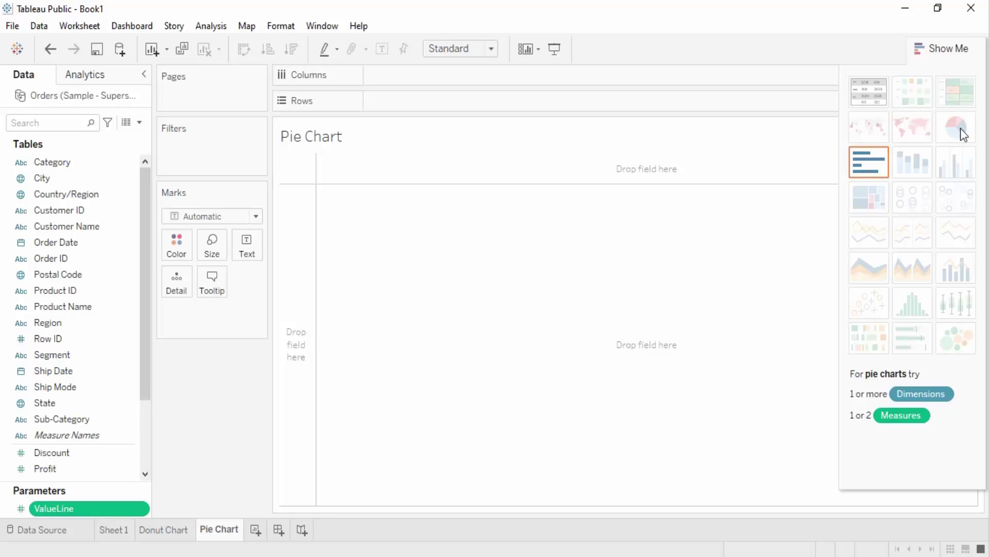
# - Select Category and Sales and build a pie chart from Show Me
pyautogui.click(71, 160)
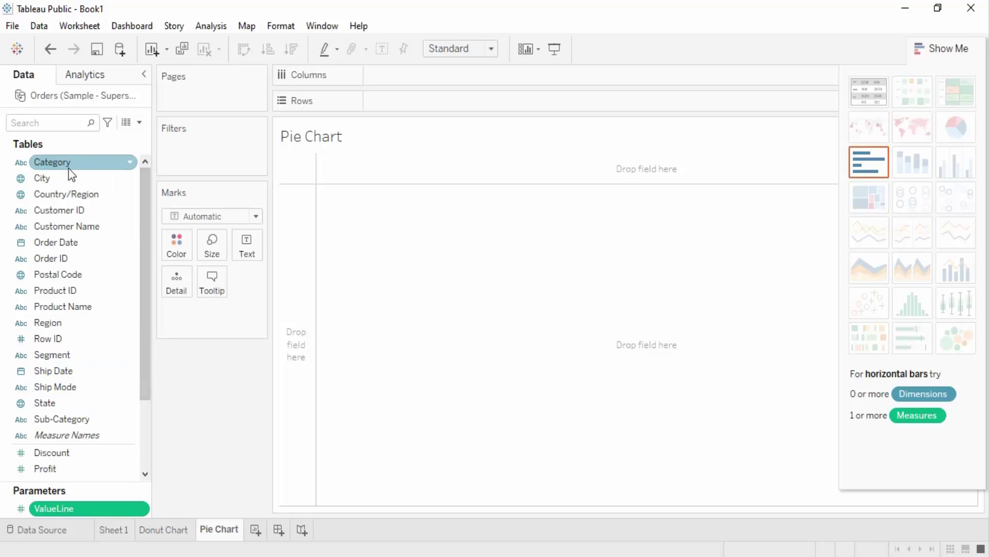
pyautogui.scroll(-2, 78, 456)
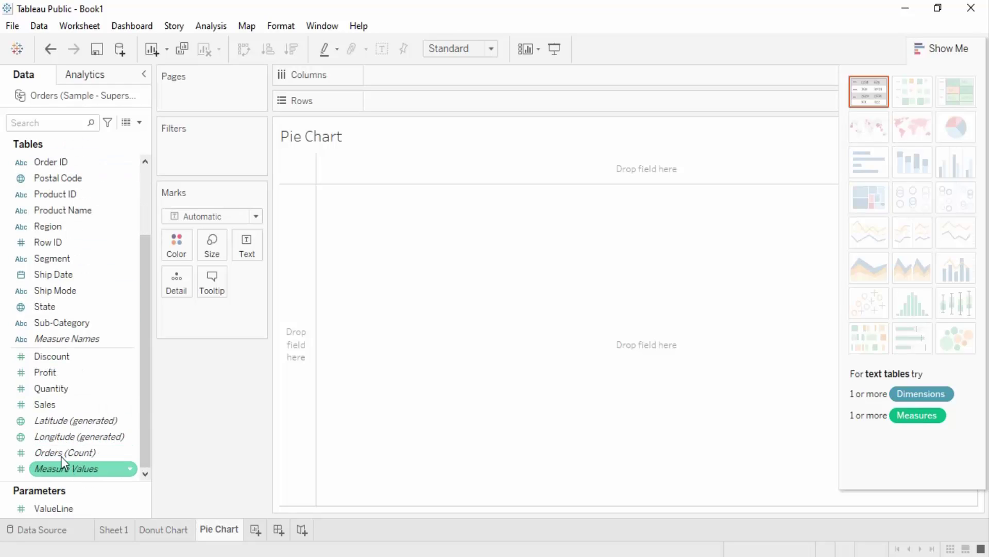
pyautogui.keyDown('ctrl'); pyautogui.click(57, 403); pyautogui.keyUp('ctrl')
pyautogui.click(958, 137)
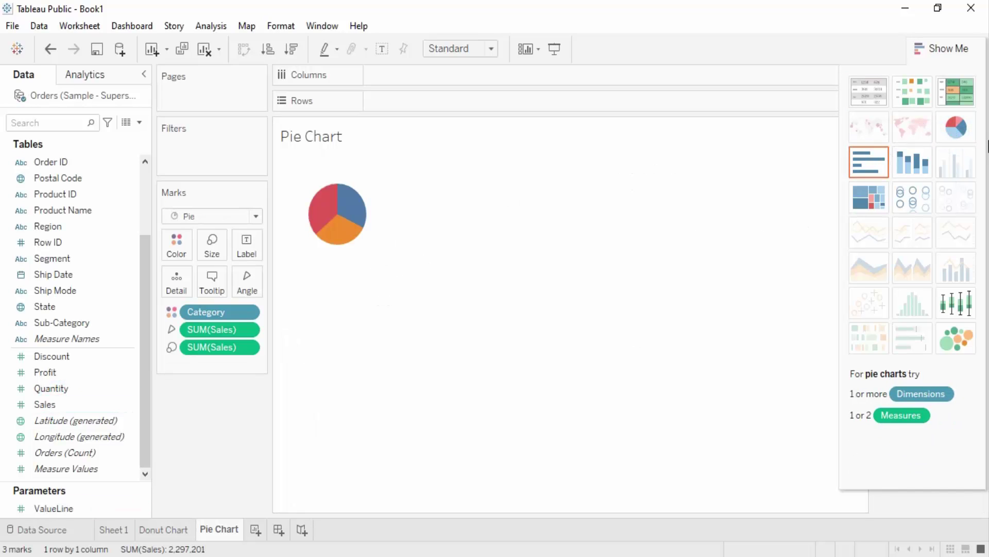
# - Drag Category onto Columns and SUM(Sales) onto Rows
pyautogui.scroll(2, 12, 251)
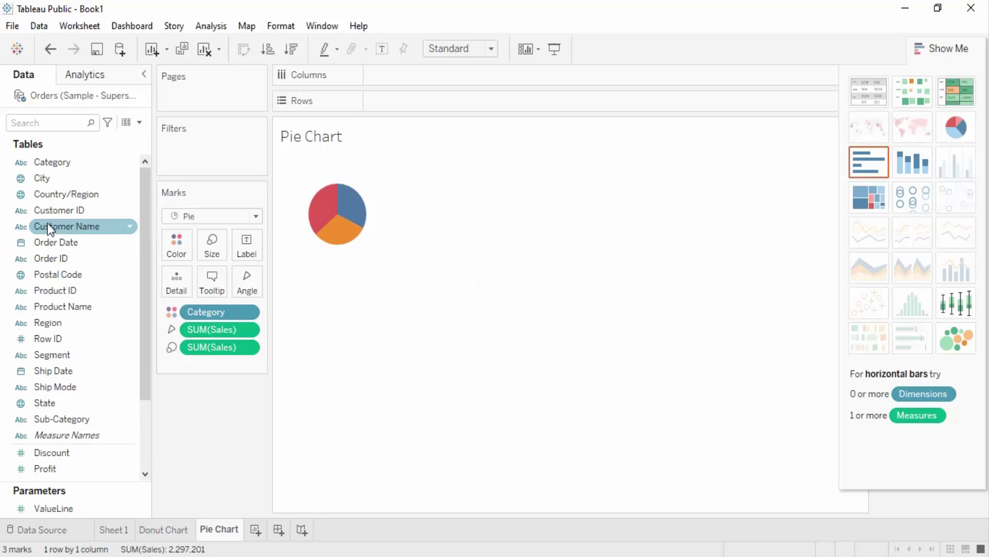
pyautogui.moveTo(56, 162); pyautogui.dragTo(417, 75)
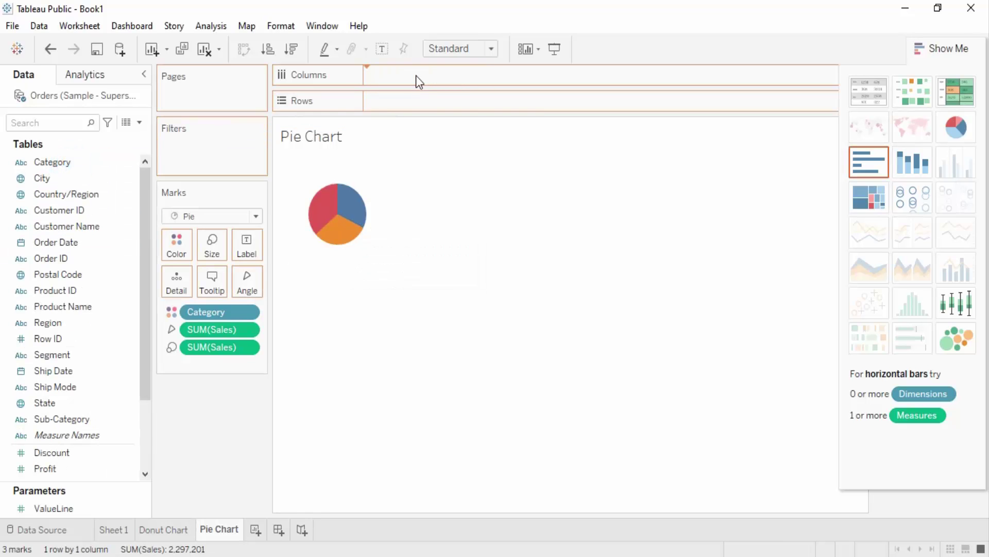
pyautogui.scroll(-1, 59, 409)
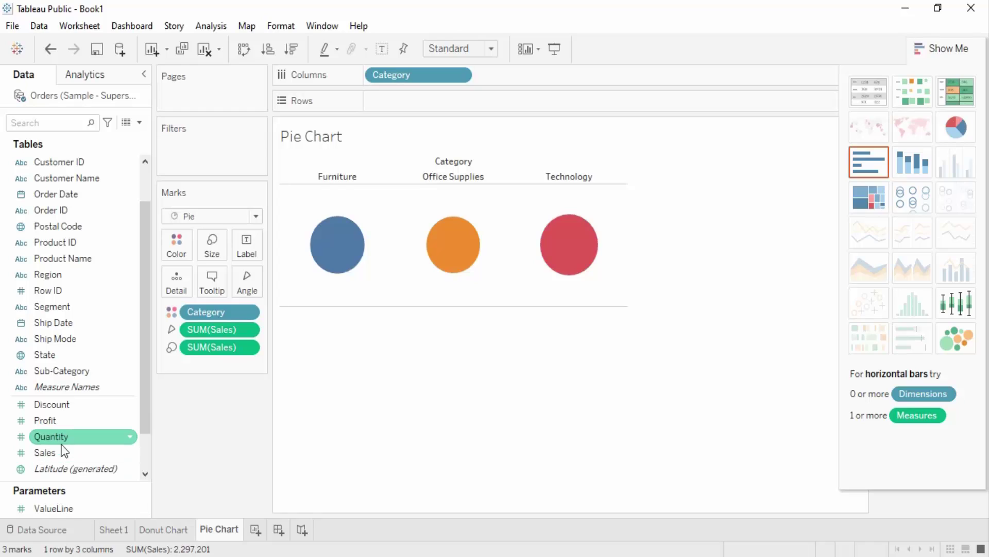
pyautogui.moveTo(55, 449); pyautogui.dragTo(403, 100)
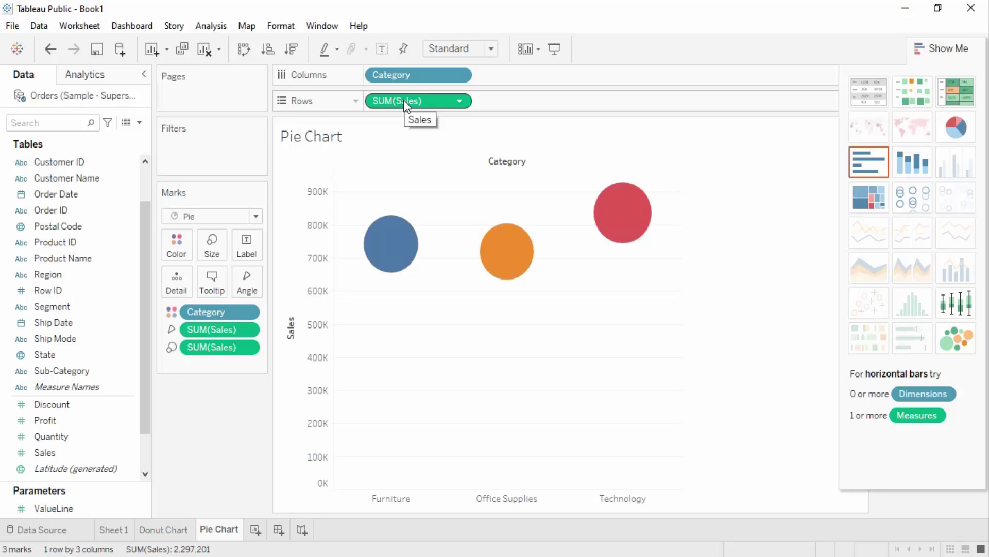
# - Clear the sheet, re-add Category and Sales, and rebuild the pie via Show Me
pyautogui.click(205, 51)
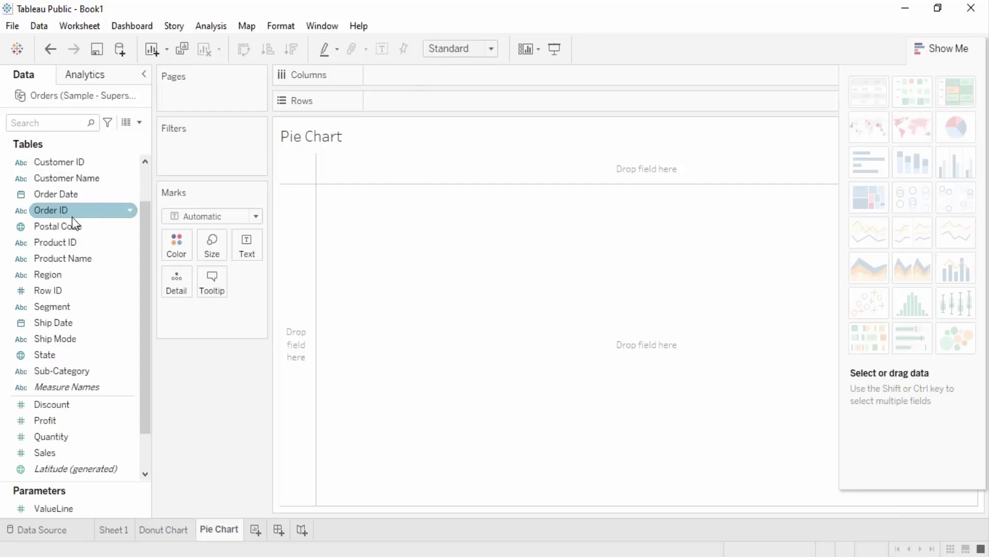
pyautogui.scroll(3, 72, 223)
pyautogui.moveTo(52, 162); pyautogui.dragTo(402, 78)
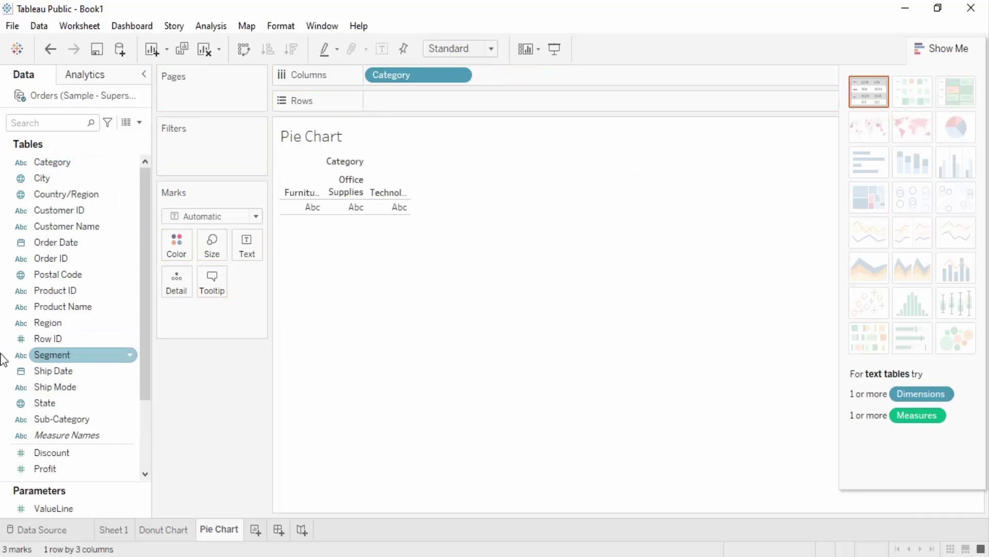
pyautogui.scroll(-3, 5, 360)
pyautogui.moveTo(51, 405); pyautogui.dragTo(413, 106)
pyautogui.click(963, 128)
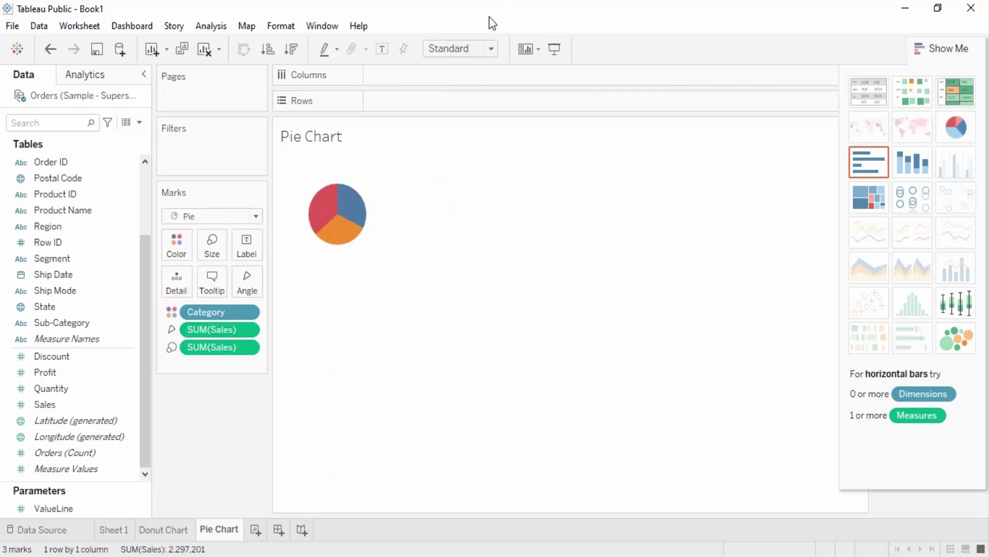
# - Fit the pie to Entire View and add Sales to the Label
pyautogui.click(491, 49)
pyautogui.click(478, 105)
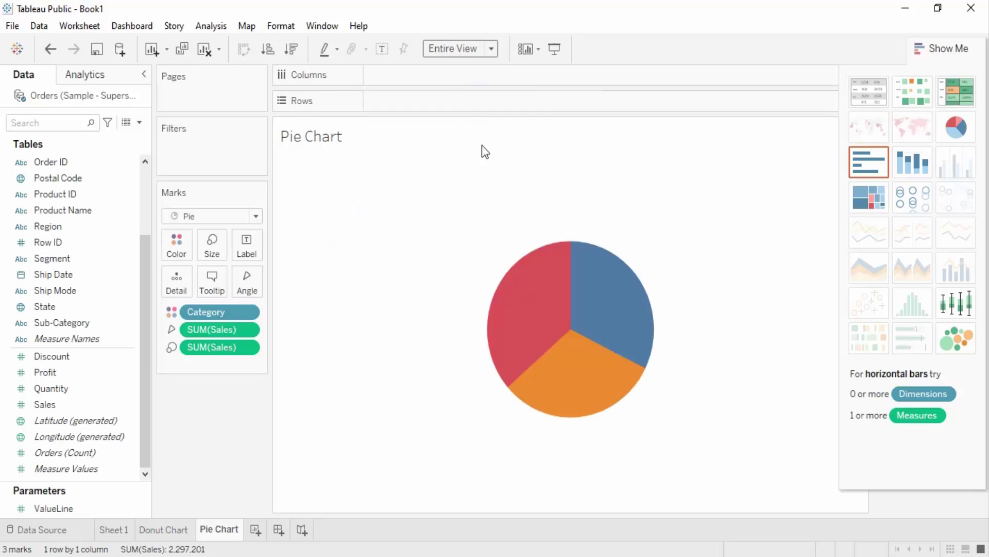
pyautogui.moveTo(578, 400)
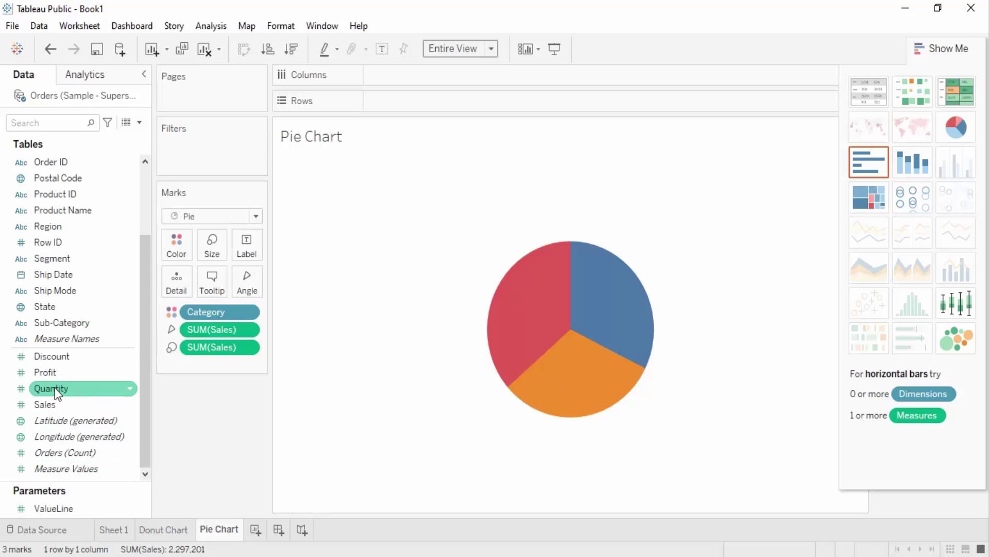
pyautogui.moveTo(56, 404); pyautogui.dragTo(255, 246)
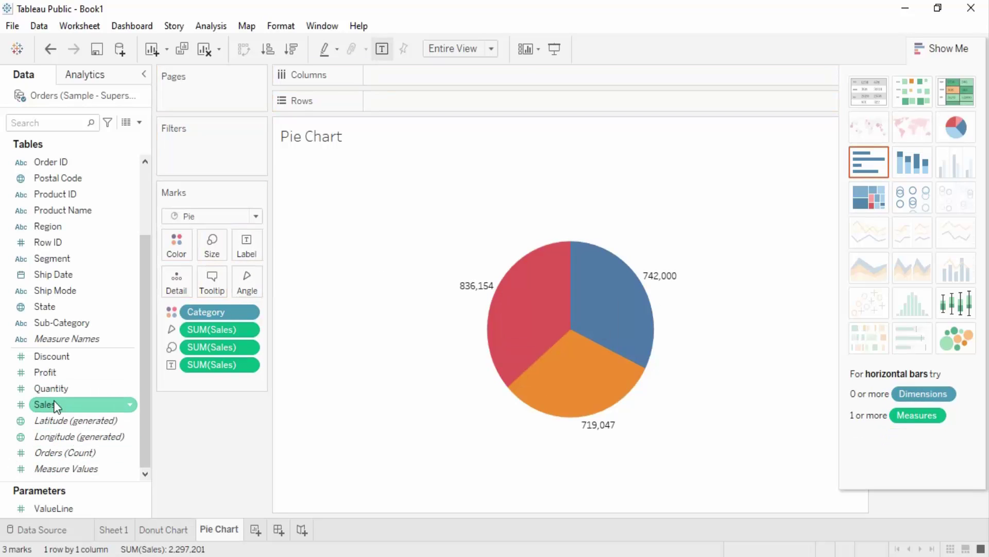
pyautogui.moveTo(56, 405); pyautogui.dragTo(259, 247)
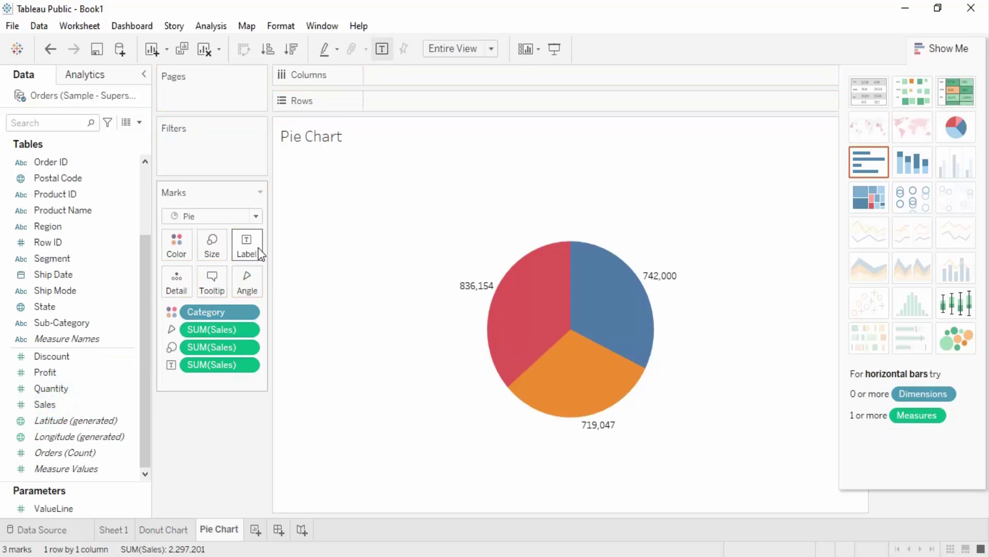
# - Show the Sales labels as Percent of Total with a quick table calculation
pyautogui.rightClick(231, 360)
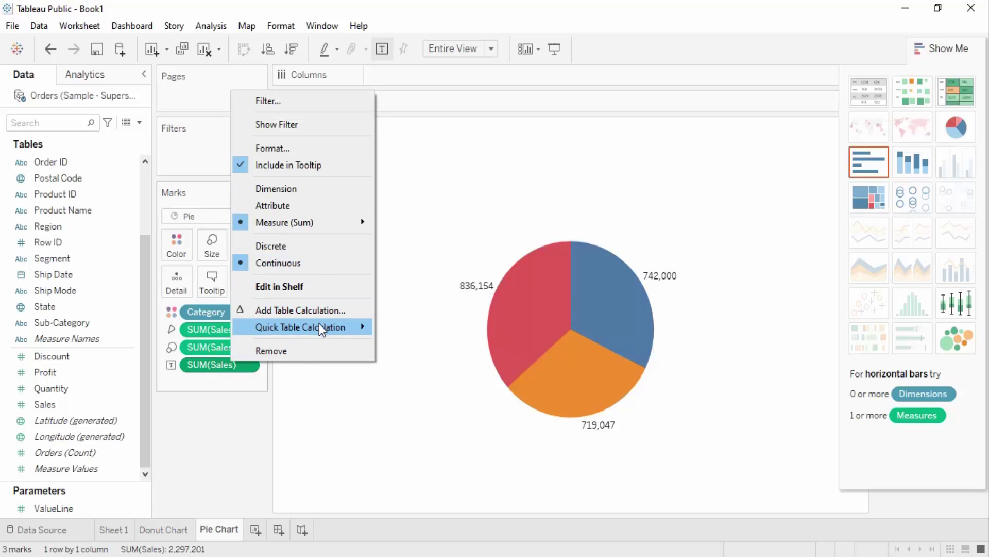
pyautogui.moveTo(335, 326)
pyautogui.click(436, 379)
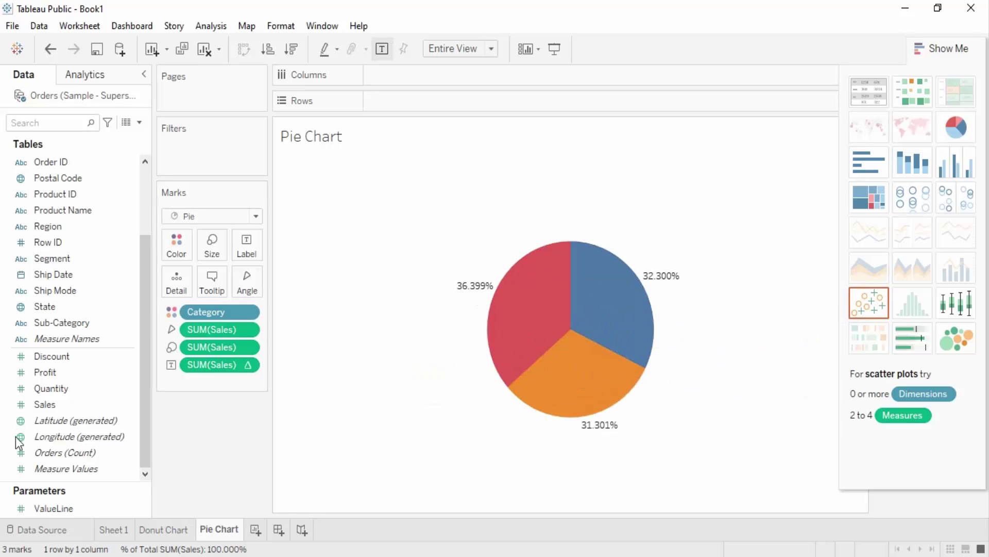
# - Hide Show Me to reveal the legends and go to the Donut Chart sheet
pyautogui.moveTo(658, 288)
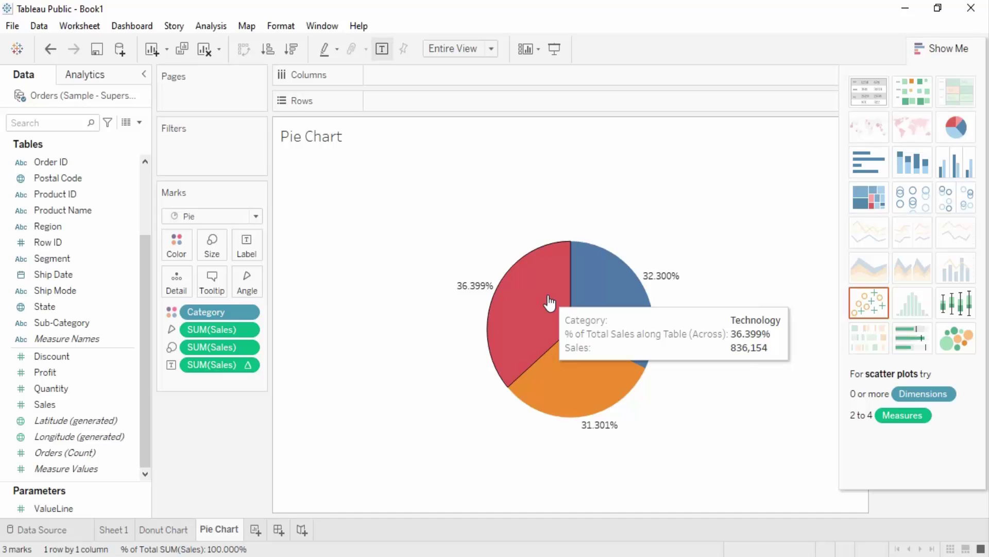
pyautogui.click(961, 49)
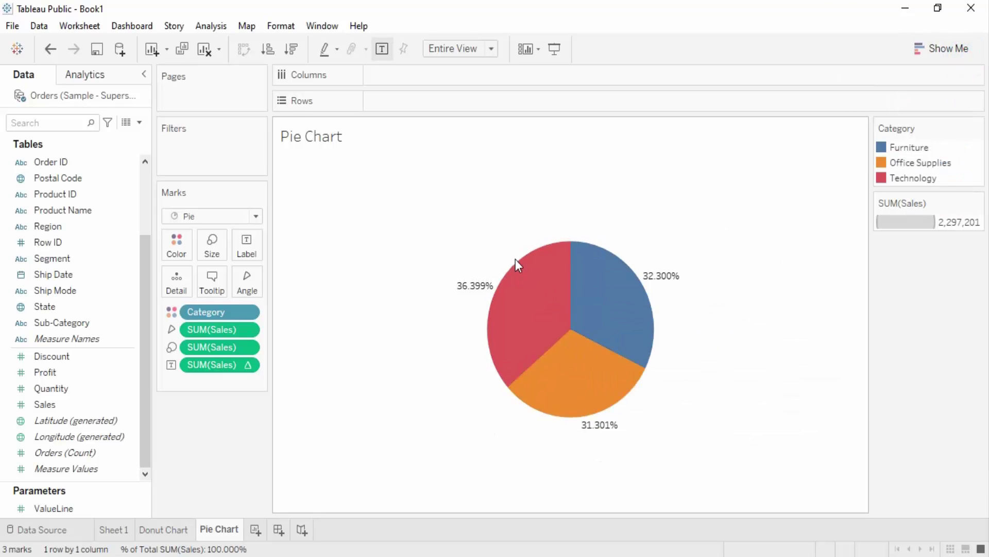
pyautogui.moveTo(605, 413)
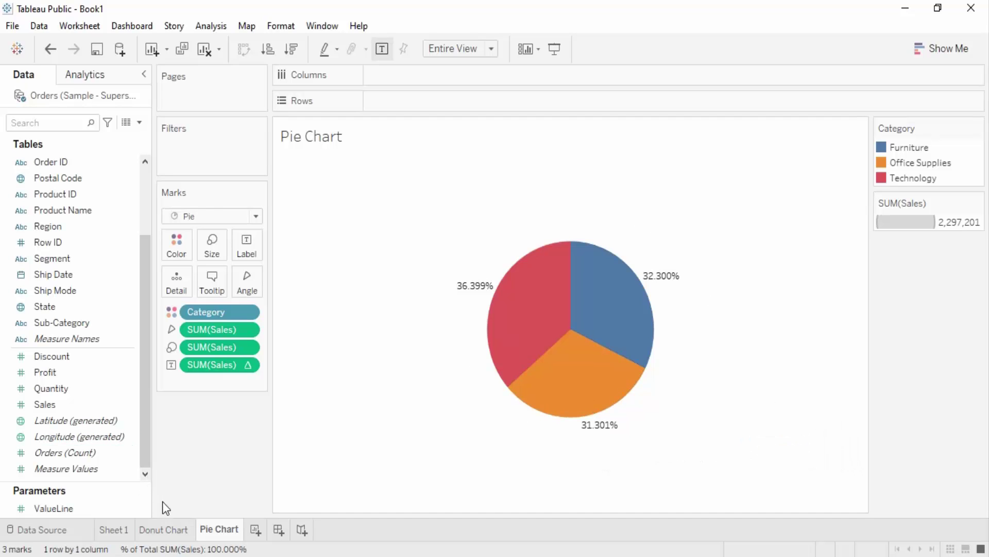
pyautogui.click(164, 529)
# - Move the Donut Chart sheet after Pie Chart and add a Min(1) calculation to Rows
pyautogui.moveTo(164, 528); pyautogui.dragTo(228, 530)
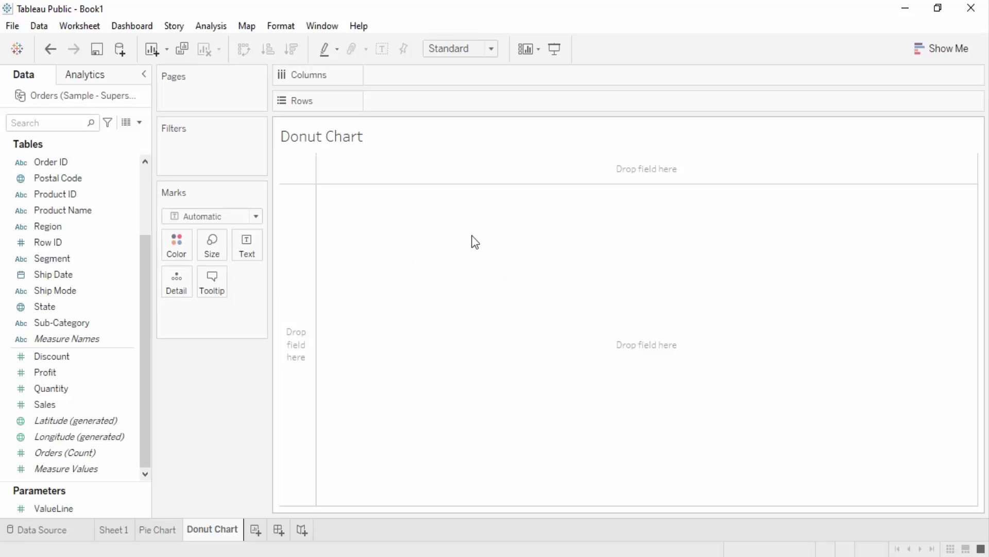
pyautogui.doubleClick(406, 107)
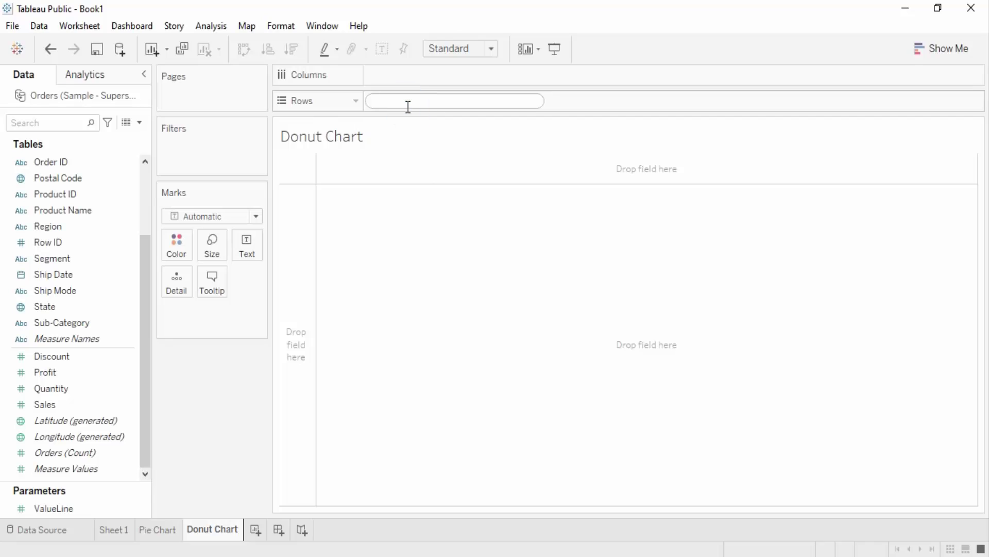
pyautogui.write('Min')
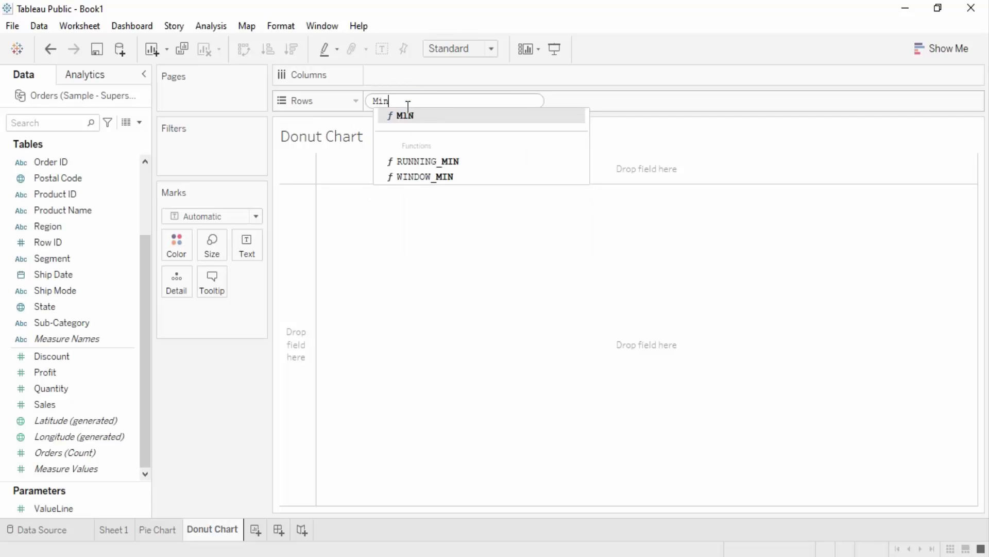
pyautogui.write('(1)')
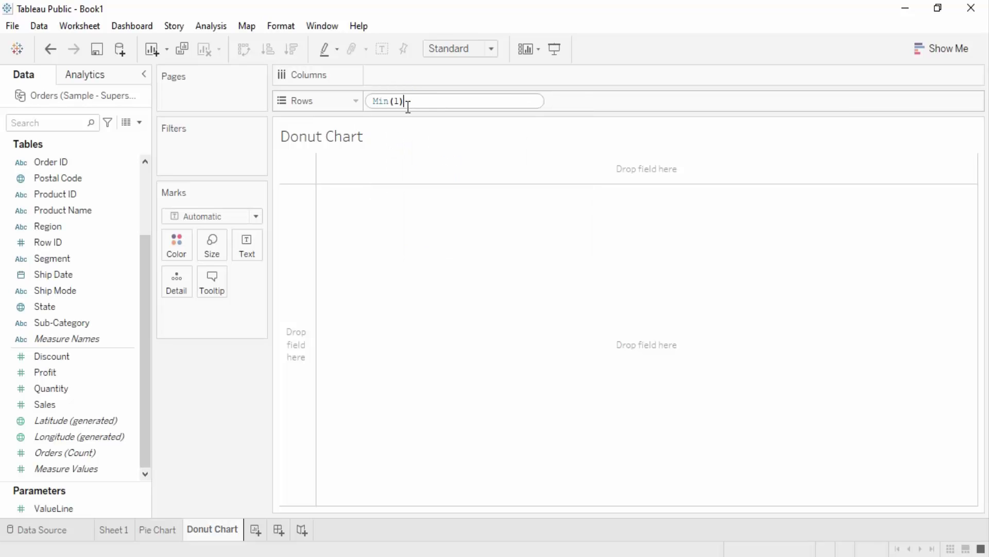
pyautogui.press('Return')
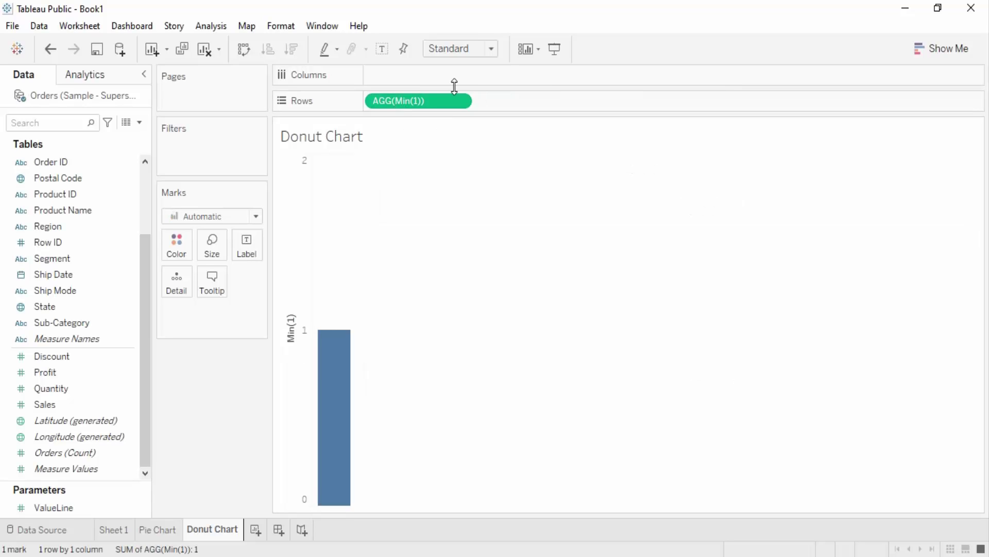
# - Add a second Min(1) ad-hoc calculation to Rows beside the first
pyautogui.doubleClick(505, 99)
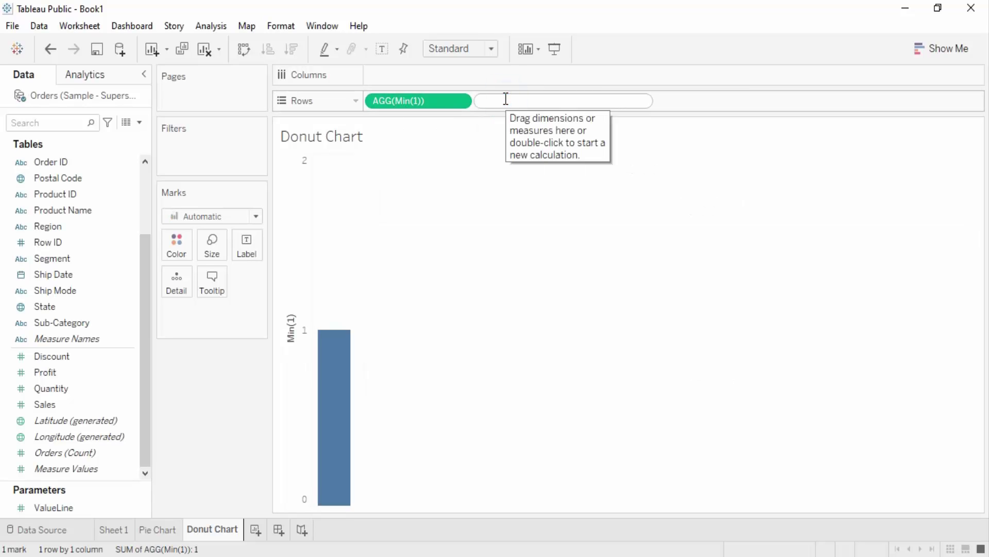
pyautogui.write('Min1')
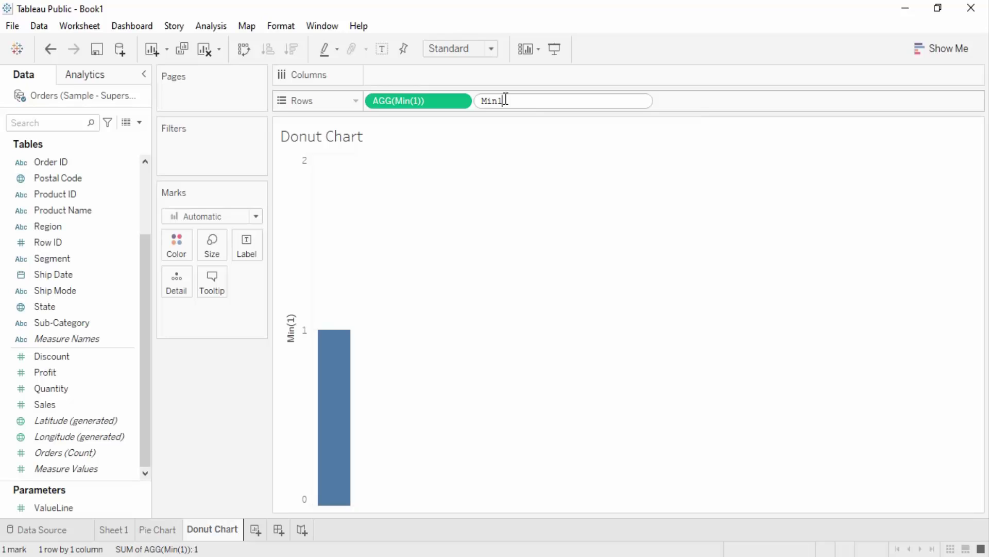
pyautogui.press('BackSpace')
pyautogui.write('(1)')
pyautogui.press('Return')
# - Set the second Min(1) to Dual Axis, hide the Measure Names legend, and fit to Entire View
pyautogui.rightClick(487, 97)
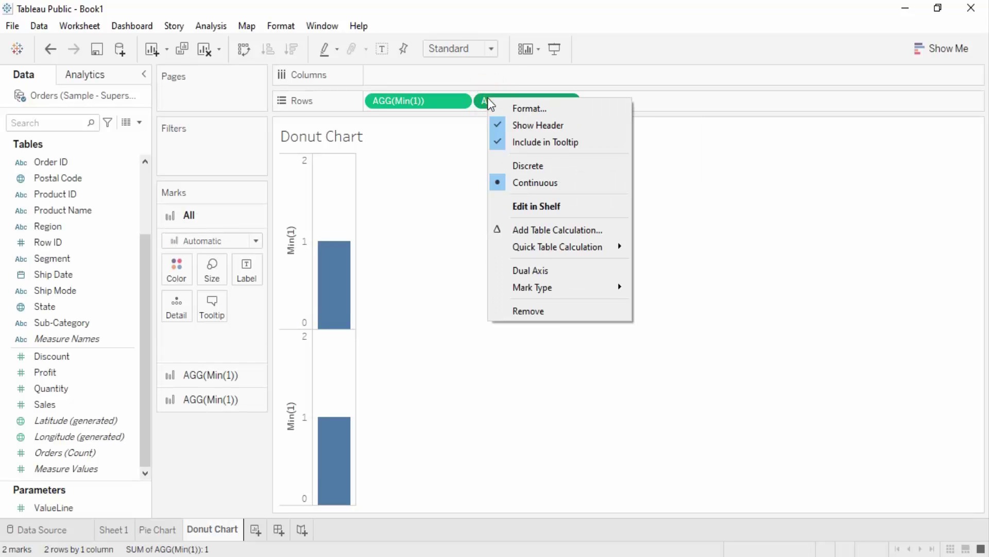
pyautogui.click(561, 270)
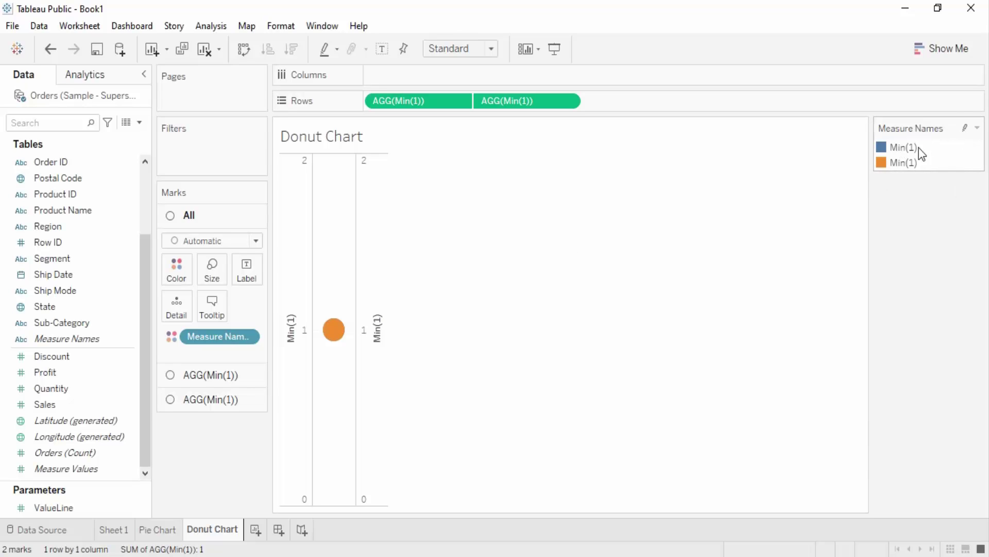
pyautogui.click(978, 132)
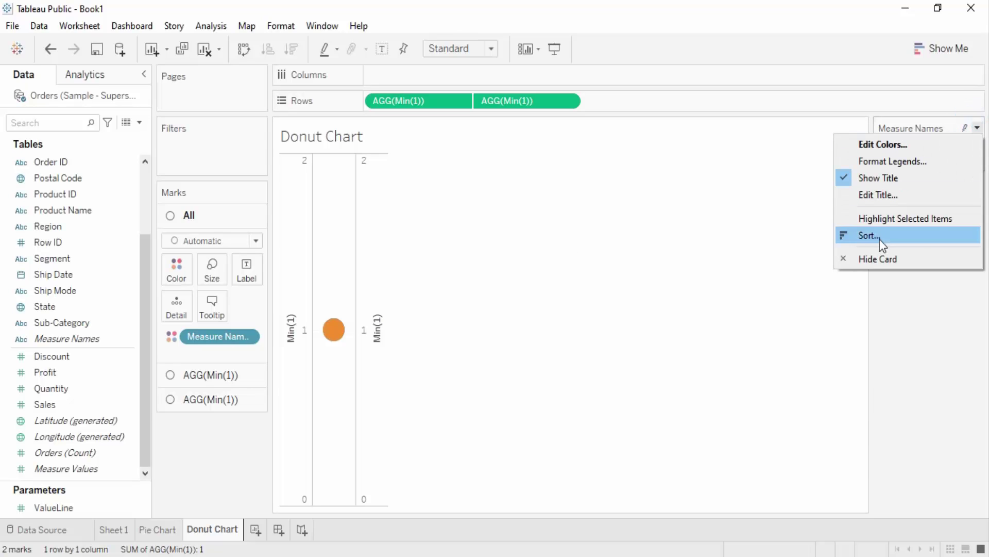
pyautogui.click(879, 257)
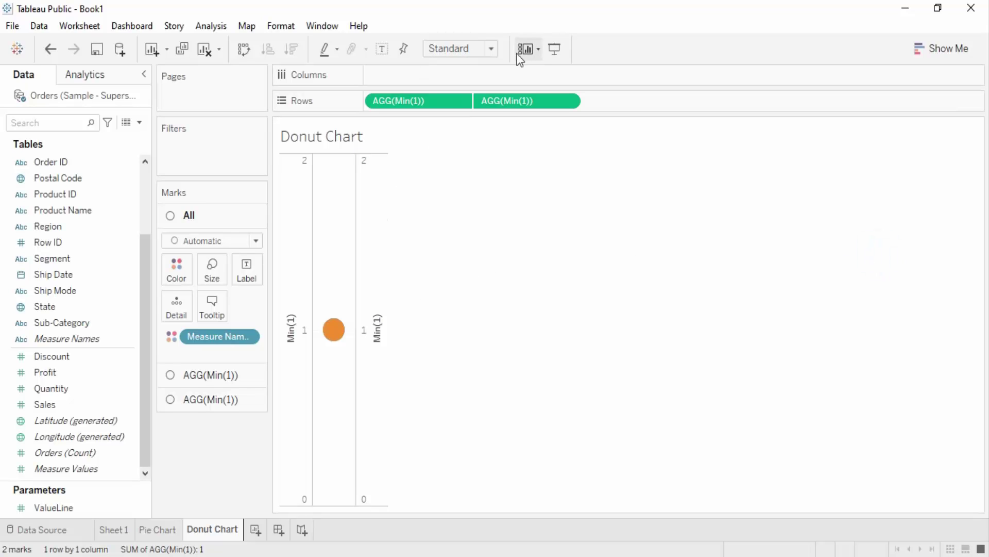
pyautogui.click(491, 49)
pyautogui.click(487, 104)
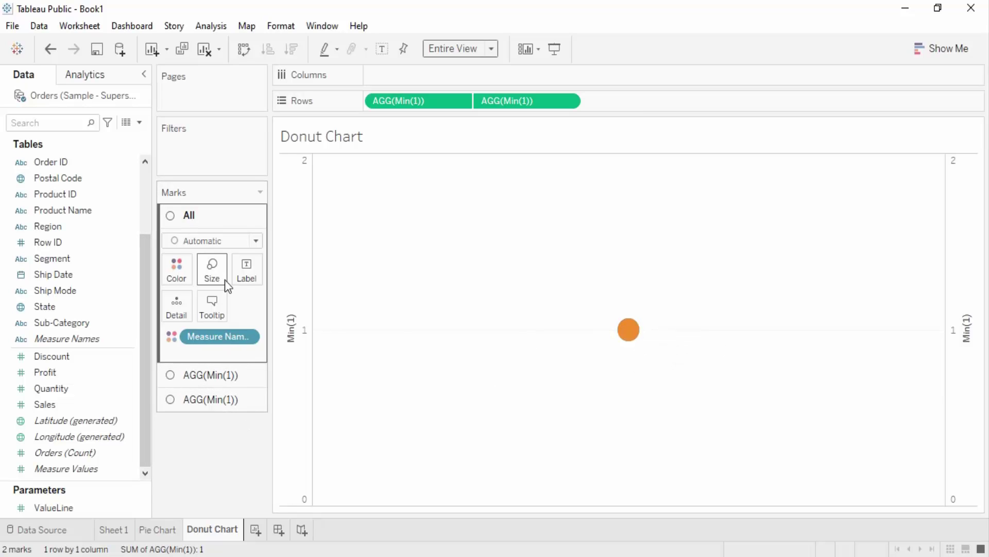
# - Change the first Min(1) layer's mark type to Pie and colour it by Category
pyautogui.click(221, 376)
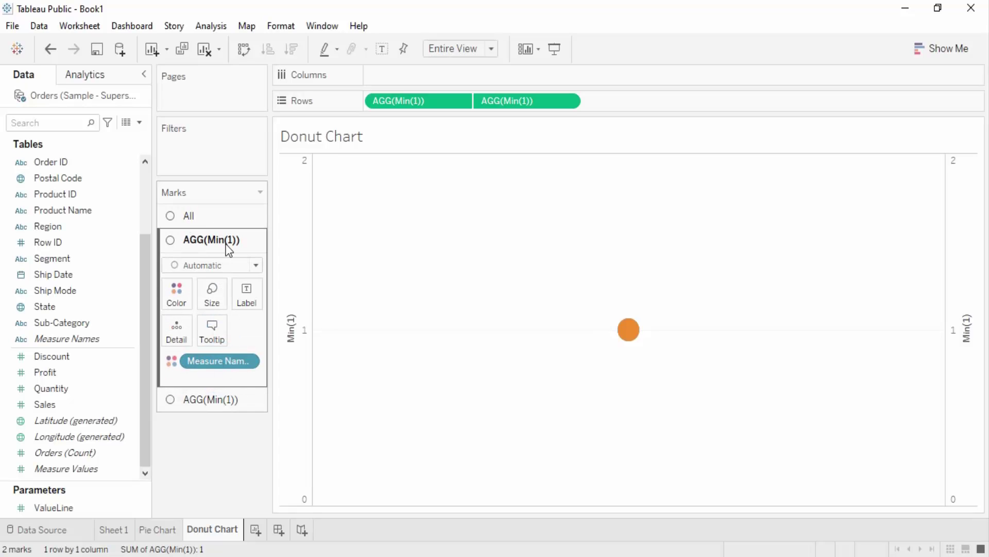
pyautogui.click(257, 266)
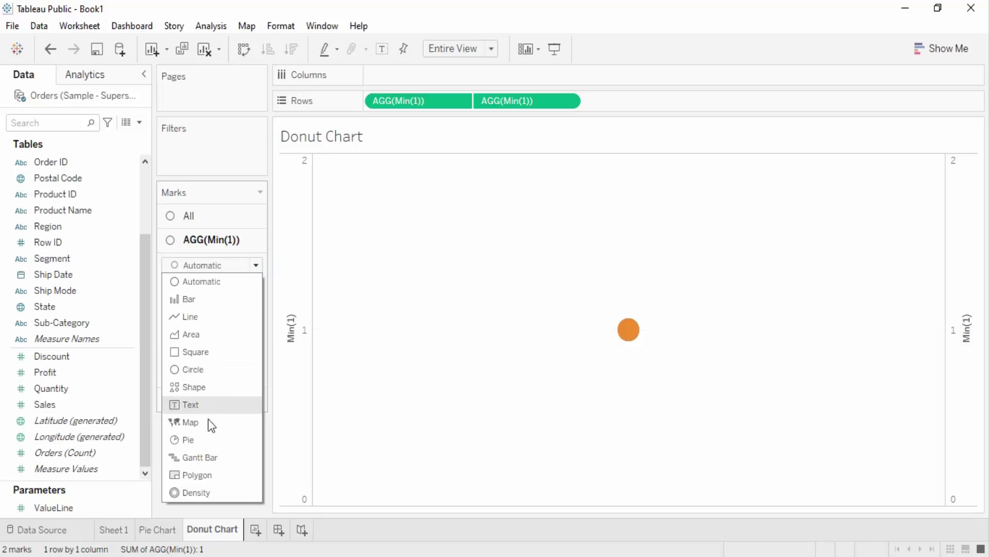
pyautogui.click(209, 443)
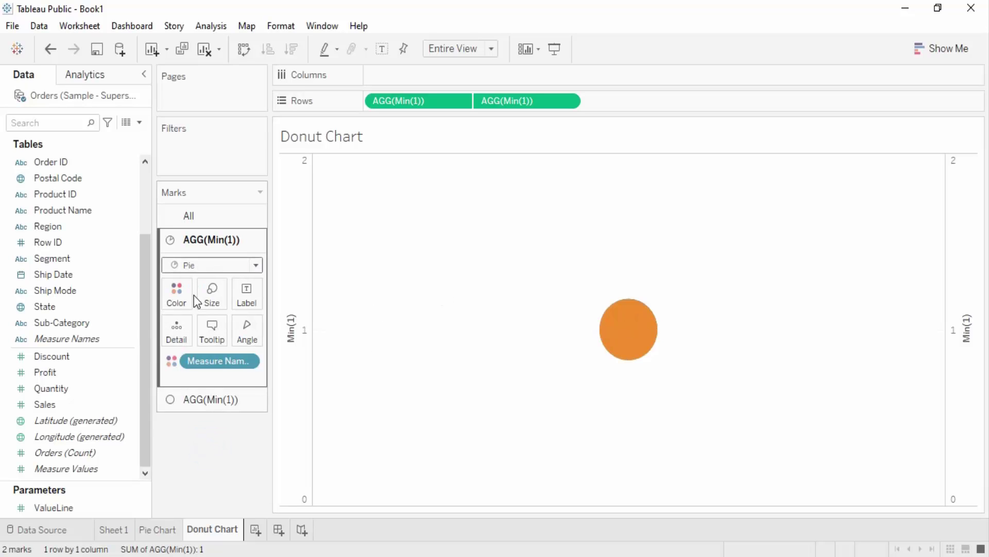
pyautogui.scroll(3, 101, 279)
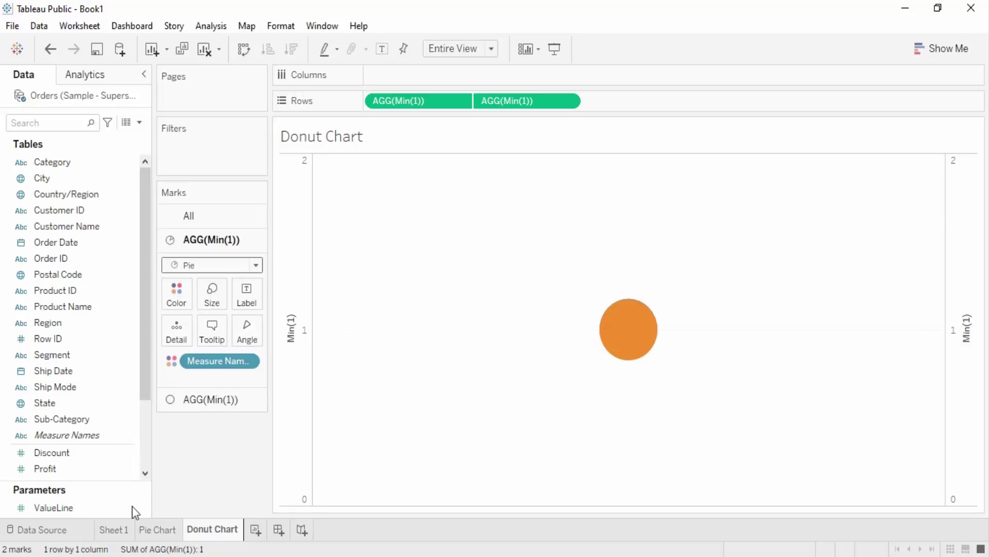
pyautogui.moveTo(61, 164); pyautogui.dragTo(192, 304)
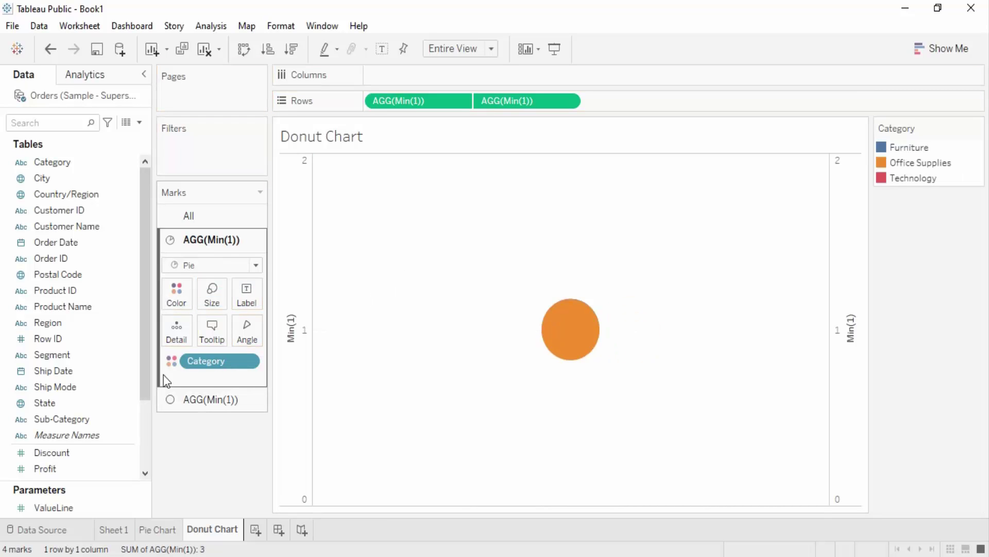
# - Enlarge the Category pie marks with the Size slider
pyautogui.click(212, 293)
pyautogui.moveTo(239, 331)
pyautogui.mouseDown()
pyautogui.moveTo(274, 334)
pyautogui.moveTo(253, 334)
pyautogui.mouseUp()
pyautogui.click(273, 333)
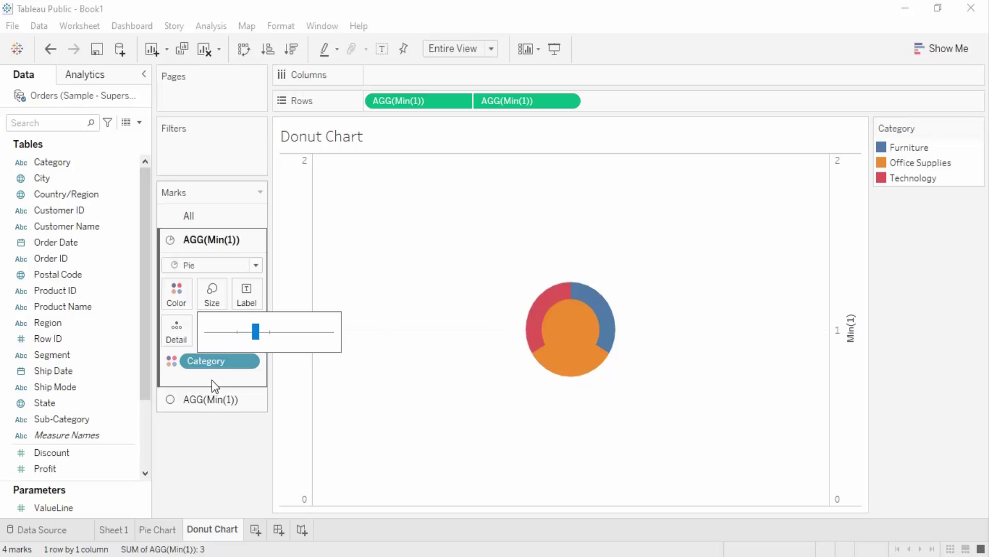
pyautogui.click(331, 395)
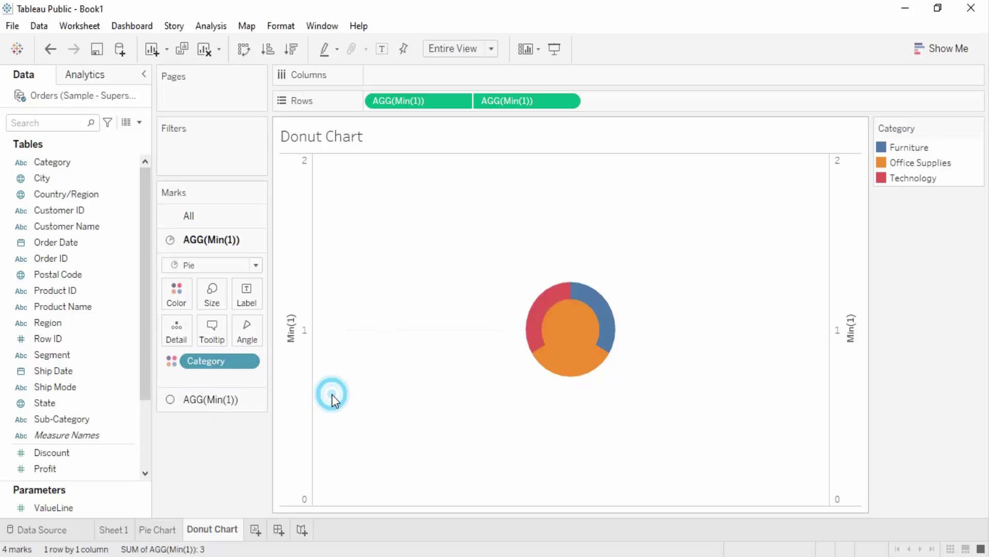
pyautogui.click(229, 407)
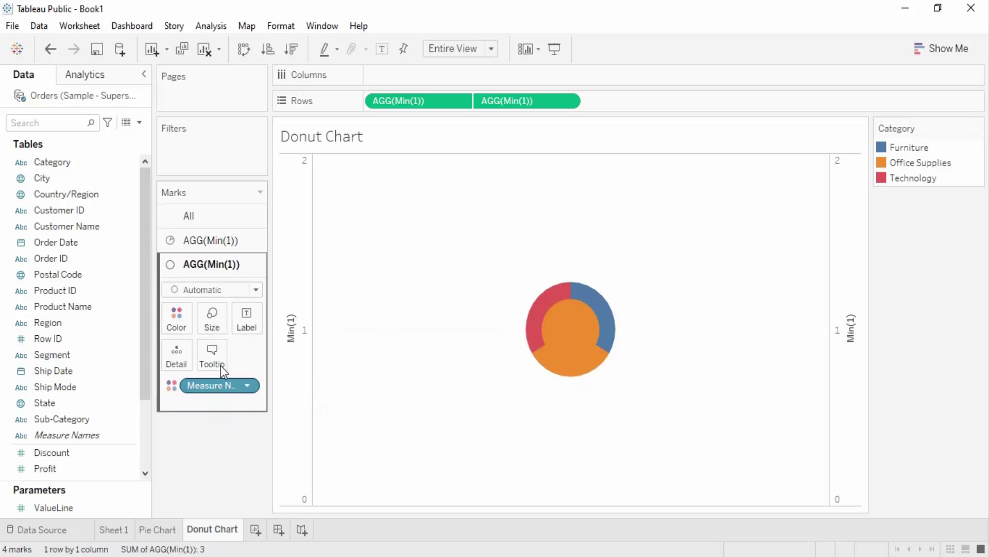
pyautogui.click(181, 322)
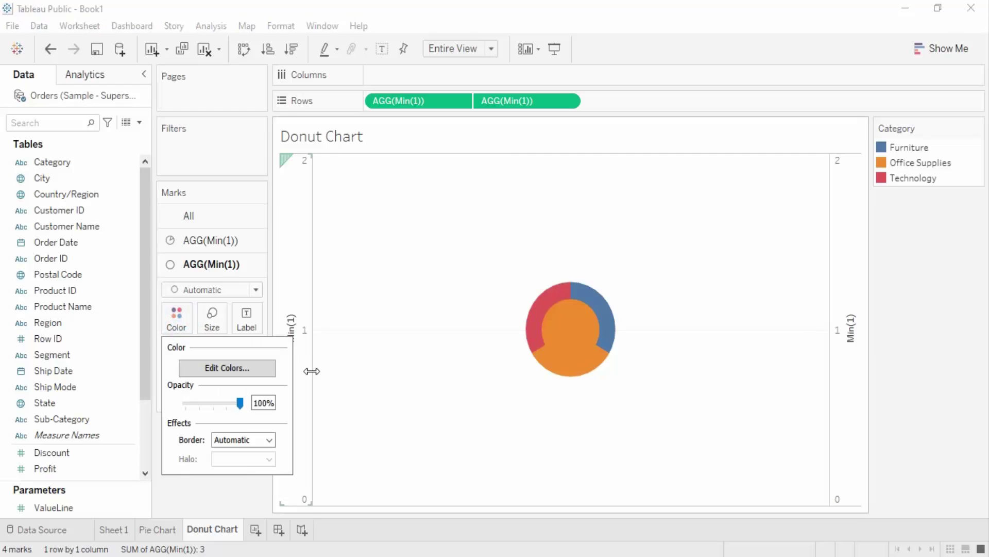
# - In Edit Colors, change the Min(1) colour to white on the second layer
pyautogui.click(219, 369)
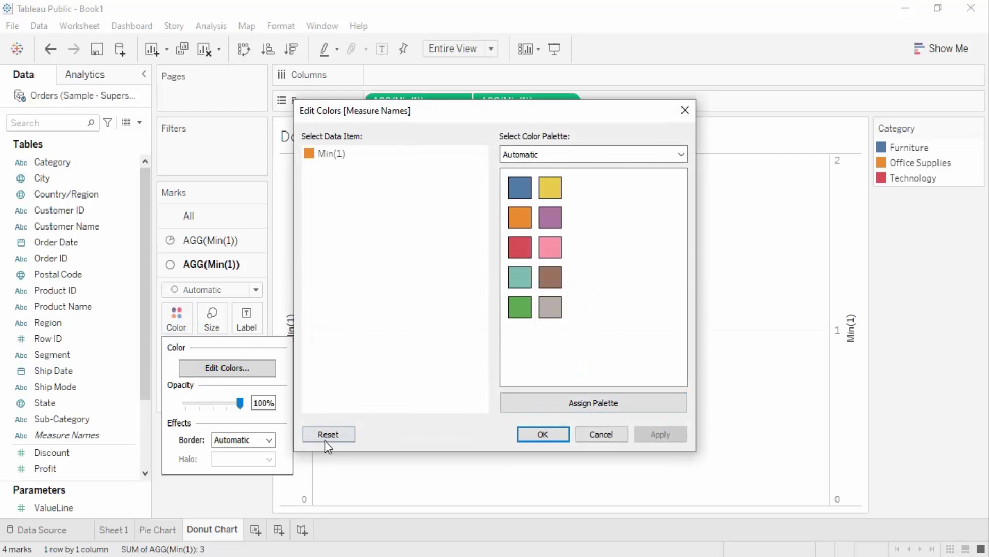
pyautogui.doubleClick(332, 157)
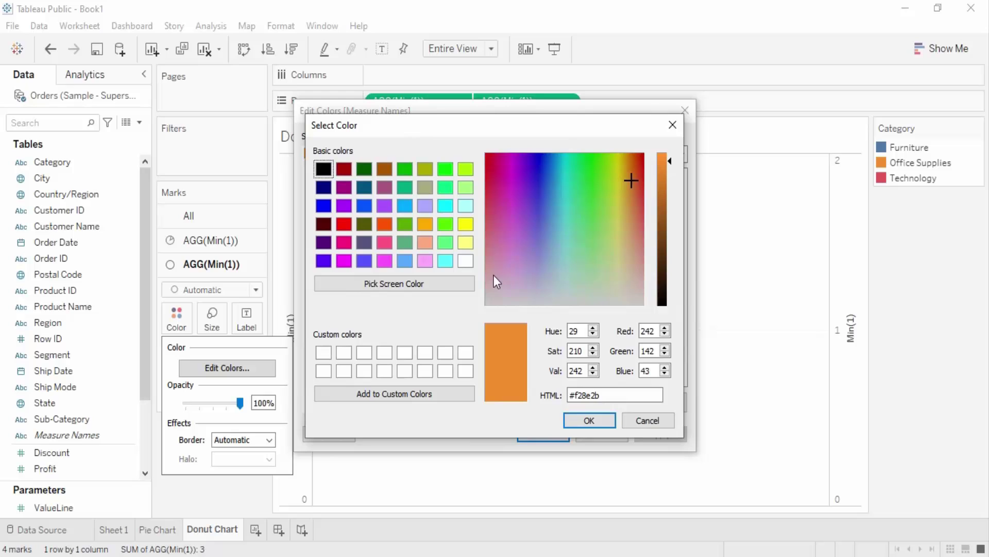
pyautogui.click(464, 261)
pyautogui.click(598, 424)
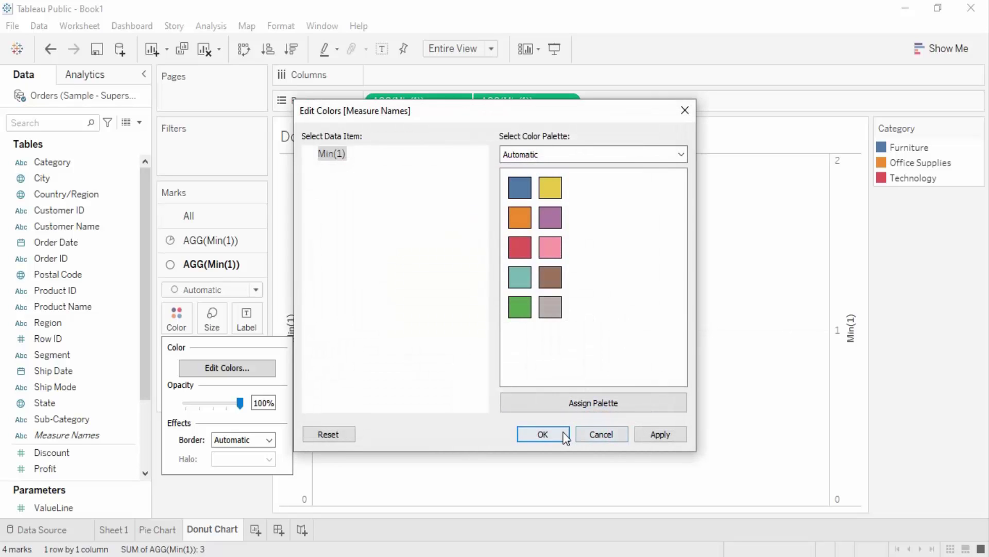
pyautogui.click(561, 433)
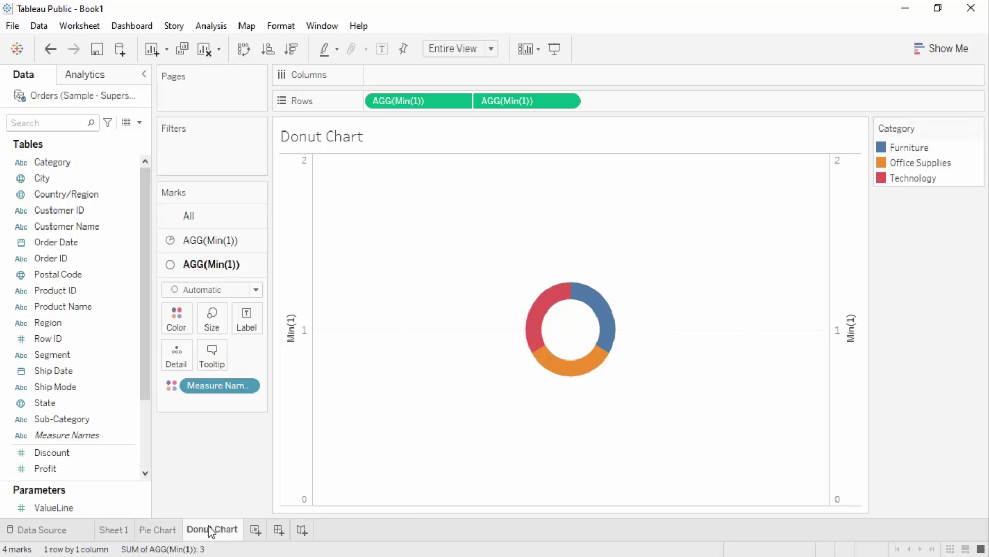
# - Increase the Category pie layer's size so the ring around the white centre thickens
pyautogui.click(158, 529)
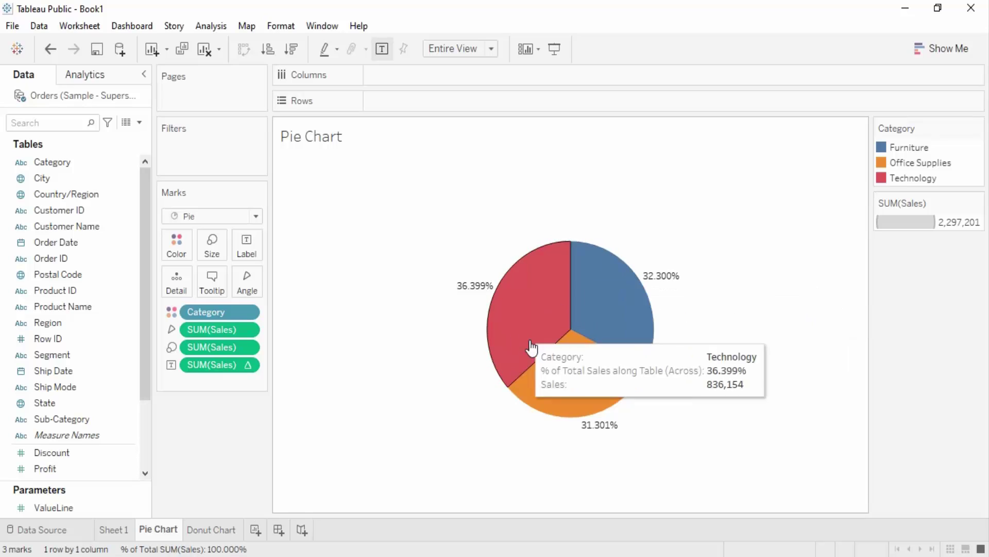
pyautogui.click(191, 529)
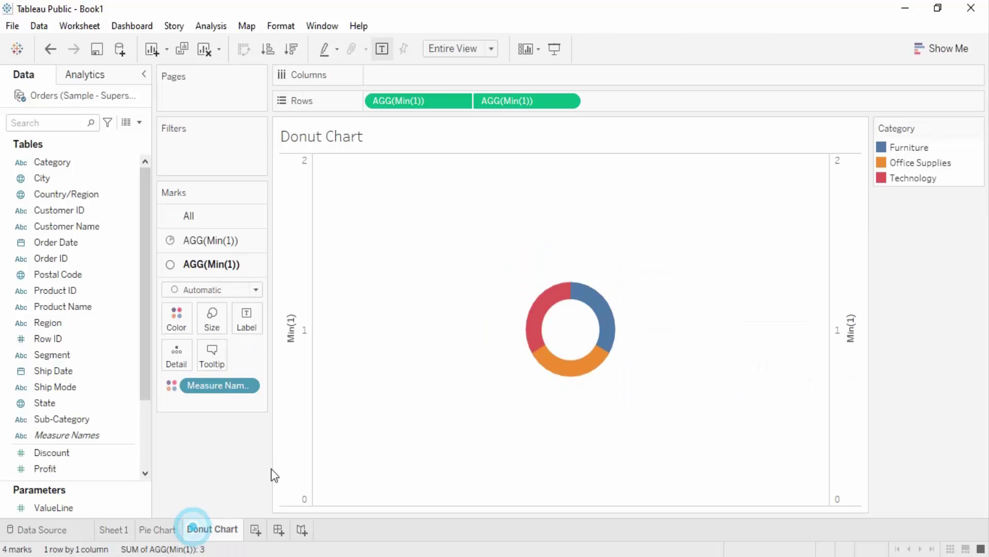
pyautogui.click(227, 242)
pyautogui.click(211, 295)
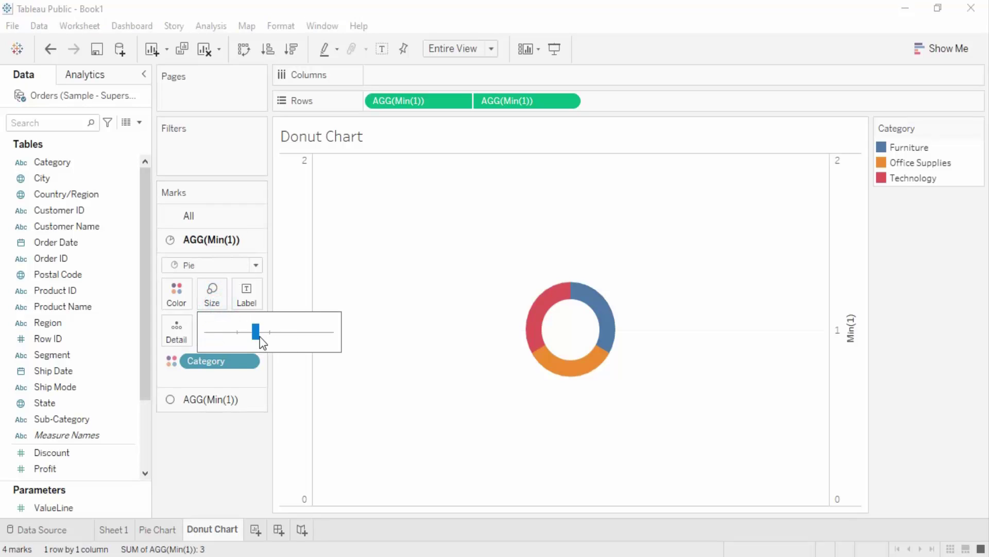
pyautogui.moveTo(260, 338); pyautogui.dragTo(274, 338)
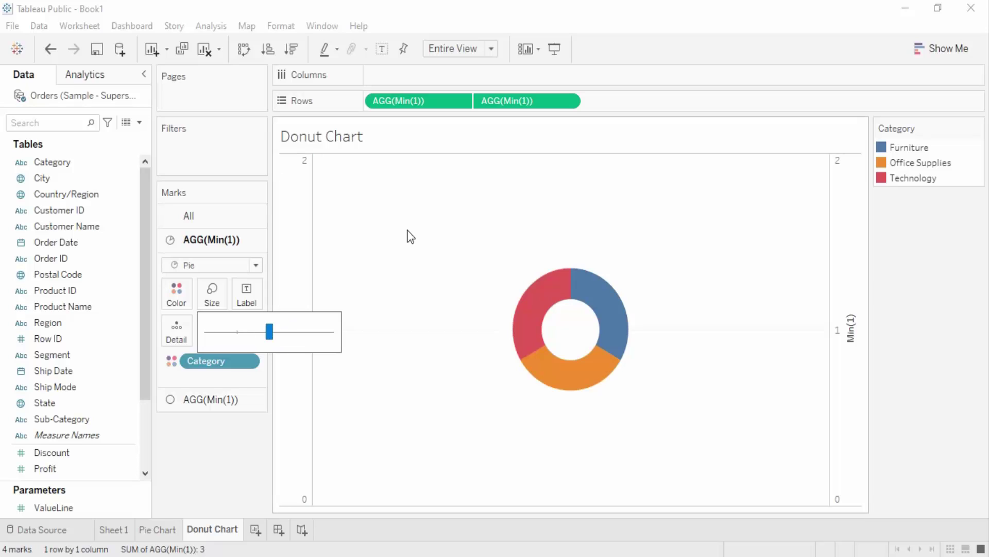
pyautogui.click(228, 464)
pyautogui.moveTo(599, 324)
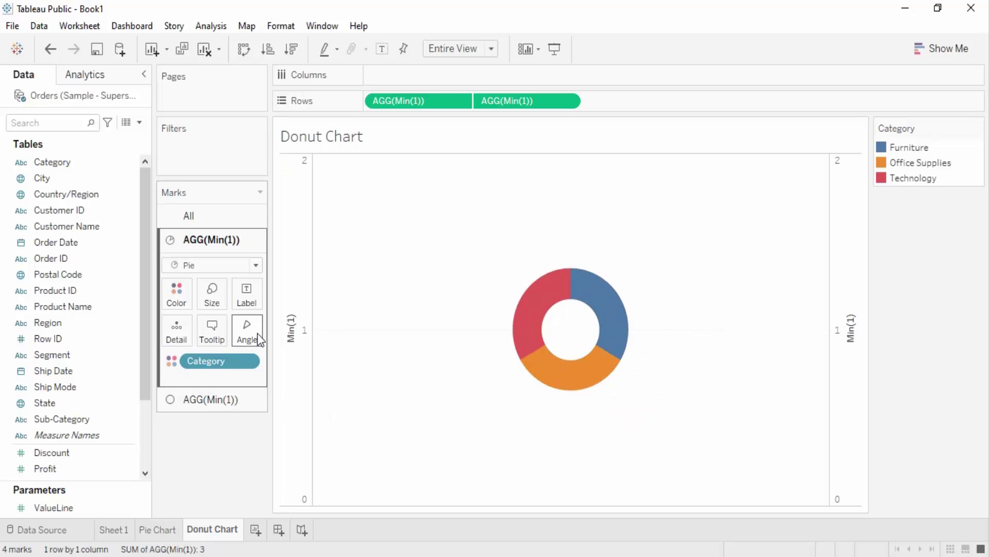
# - Put Sales on the pie layer's Angle to size the donut slices
pyautogui.click(66, 453)
pyautogui.scroll(-3, 79, 467)
pyautogui.click(87, 389)
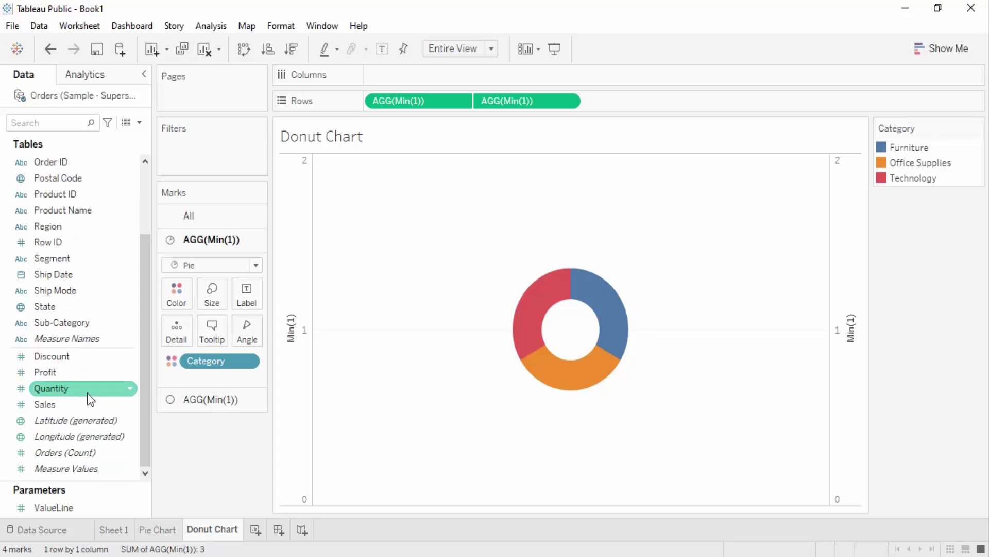
pyautogui.moveTo(43, 405); pyautogui.dragTo(248, 339)
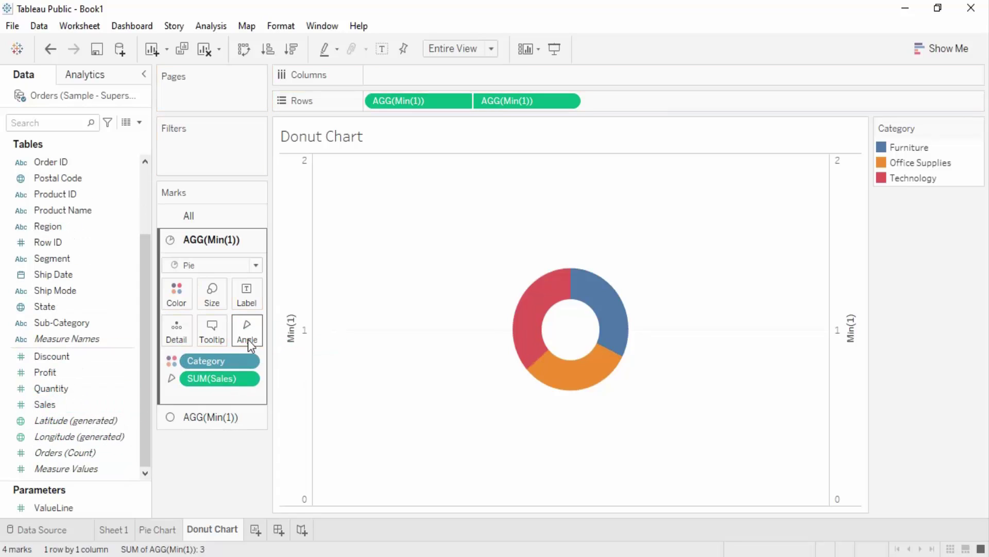
pyautogui.moveTo(591, 372)
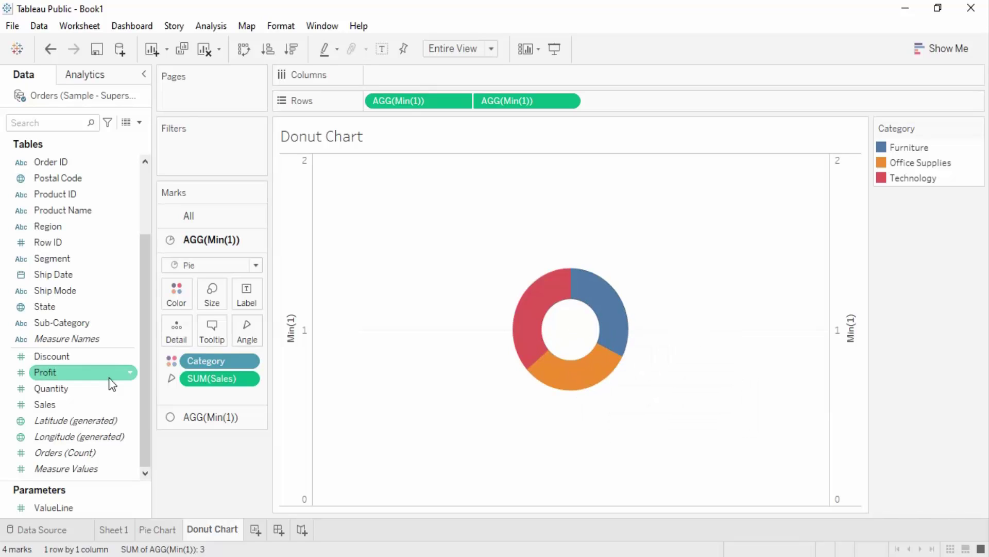
# - Label slices with Sales as Percent of Total (36.399%, 32.300%, 31.301%)
pyautogui.moveTo(56, 404); pyautogui.dragTo(251, 306)
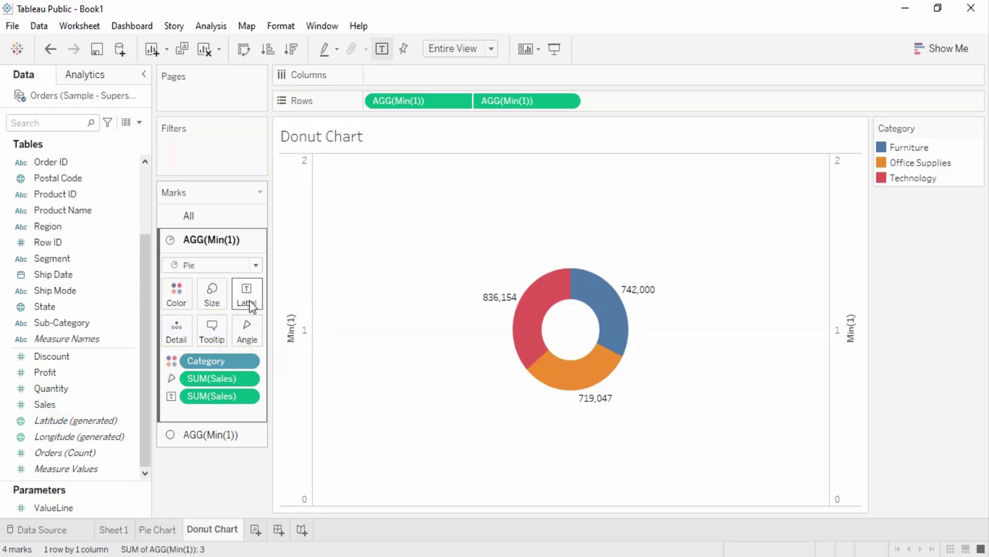
pyautogui.click(251, 306)
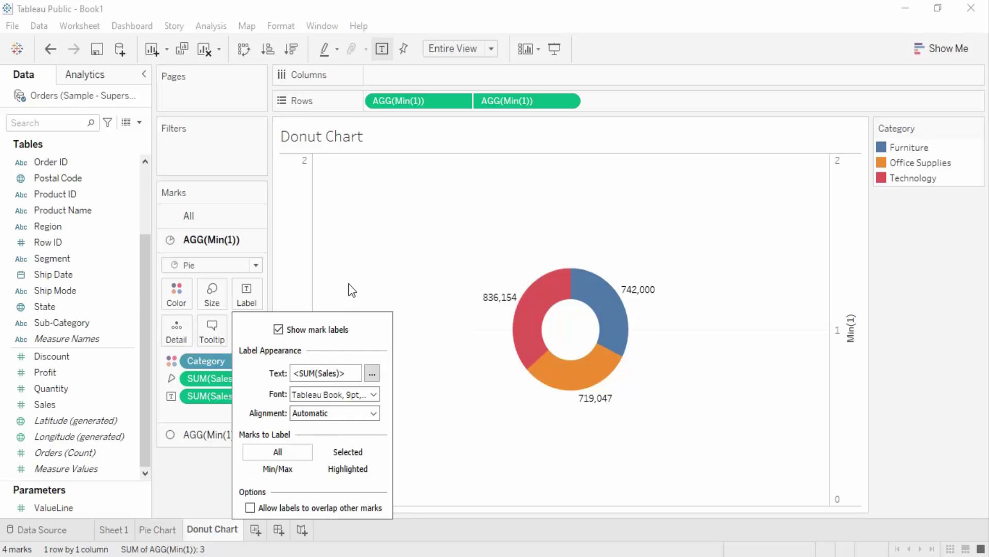
pyautogui.click(358, 261)
pyautogui.rightClick(243, 400)
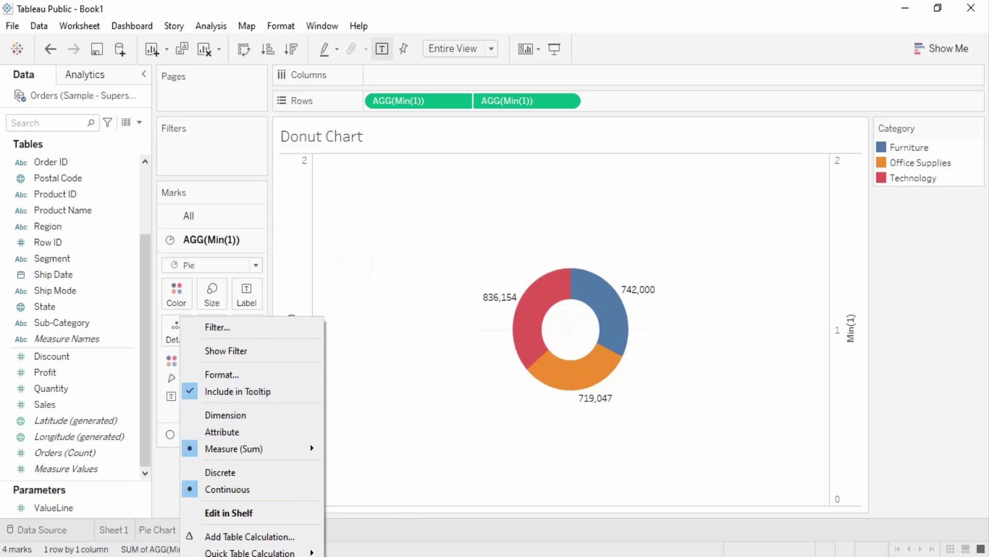
pyautogui.moveTo(250, 552)
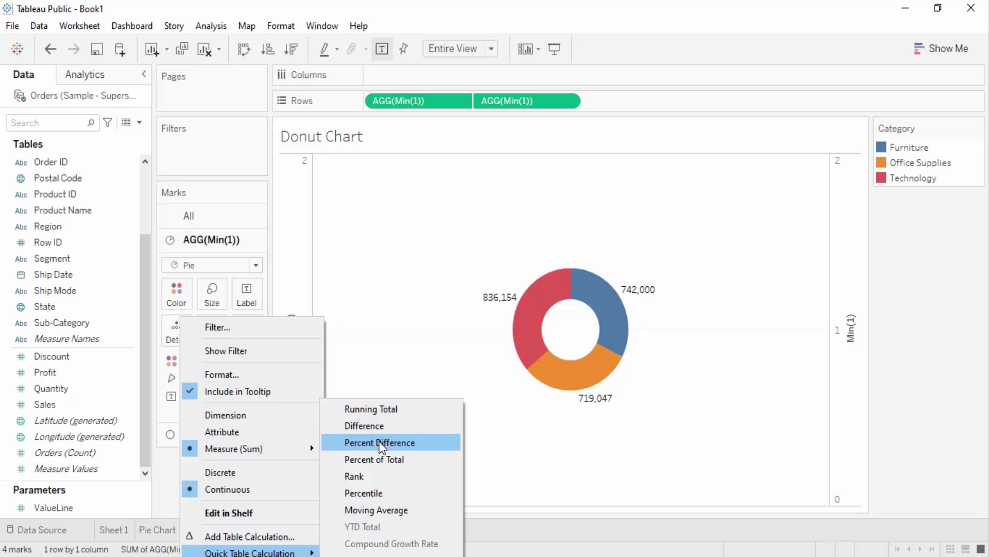
pyautogui.click(382, 458)
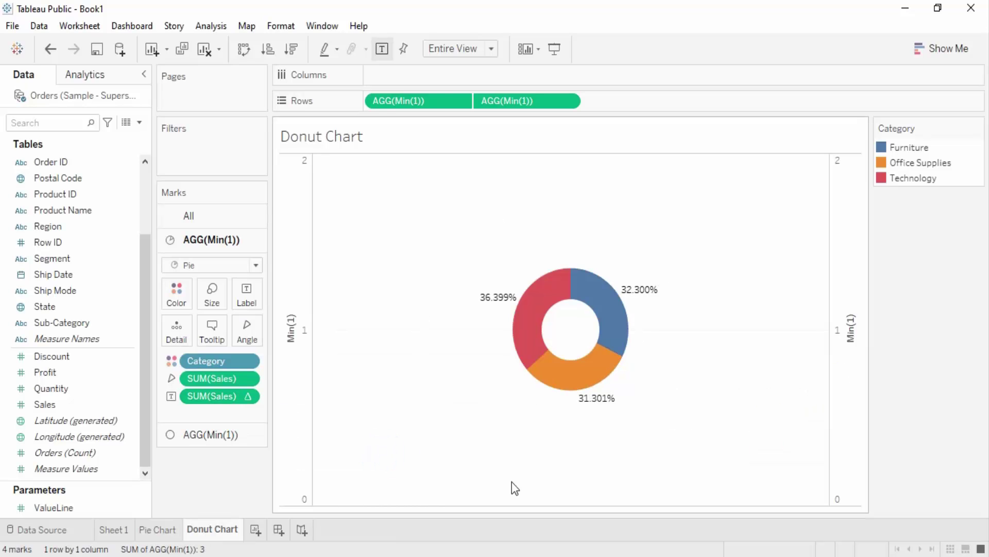
# - Delete the Min(1) line from the donut's tooltip text
pyautogui.click(210, 332)
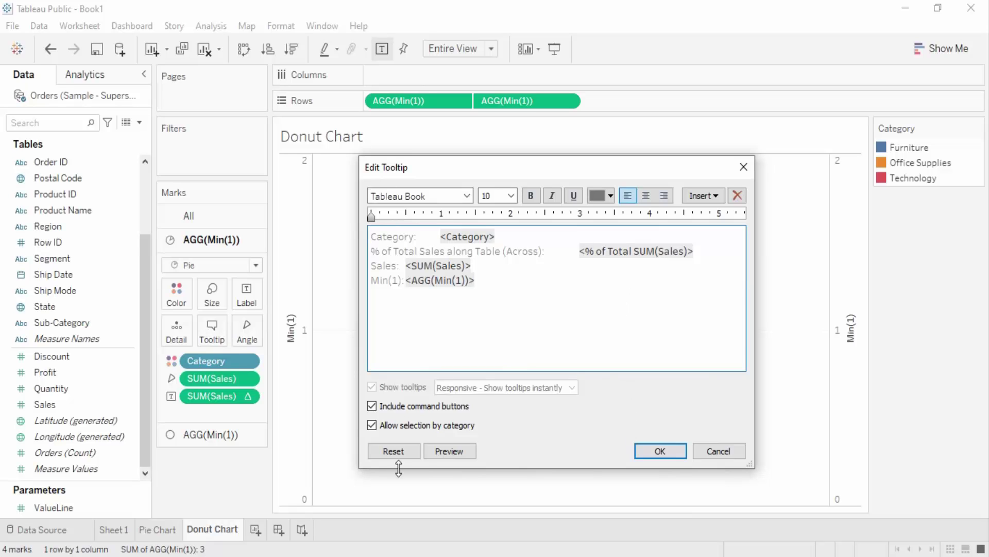
pyautogui.click(713, 447)
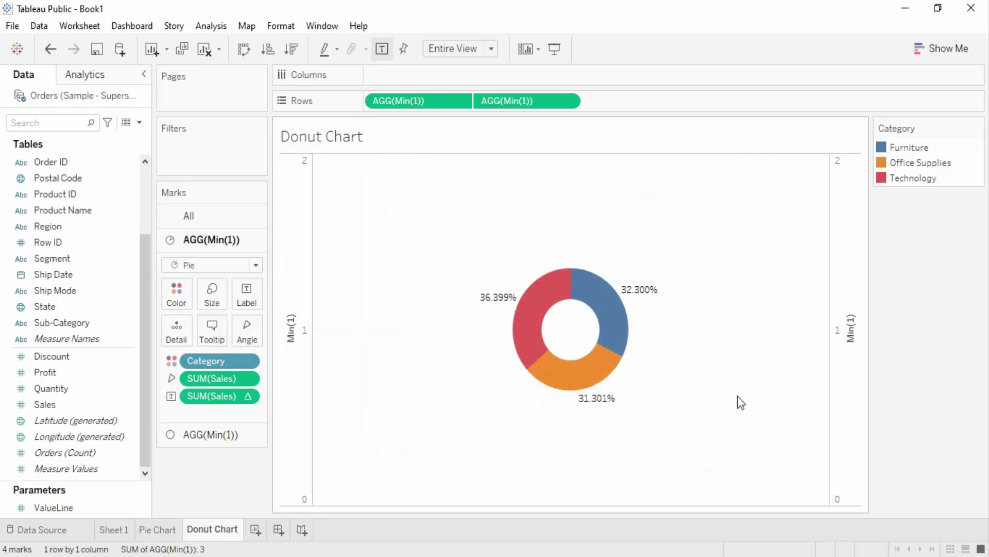
pyautogui.moveTo(613, 346)
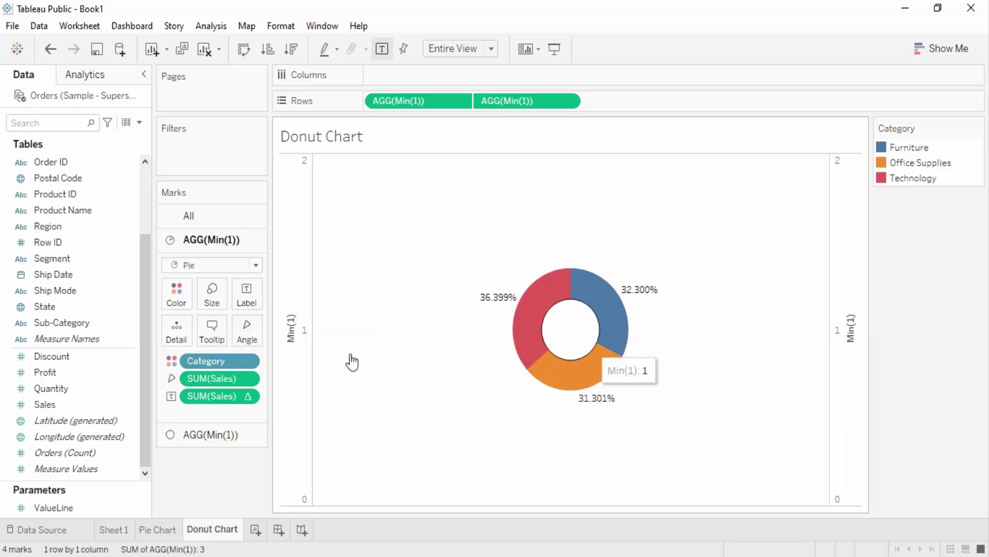
pyautogui.moveTo(580, 353)
pyautogui.moveTo(573, 373)
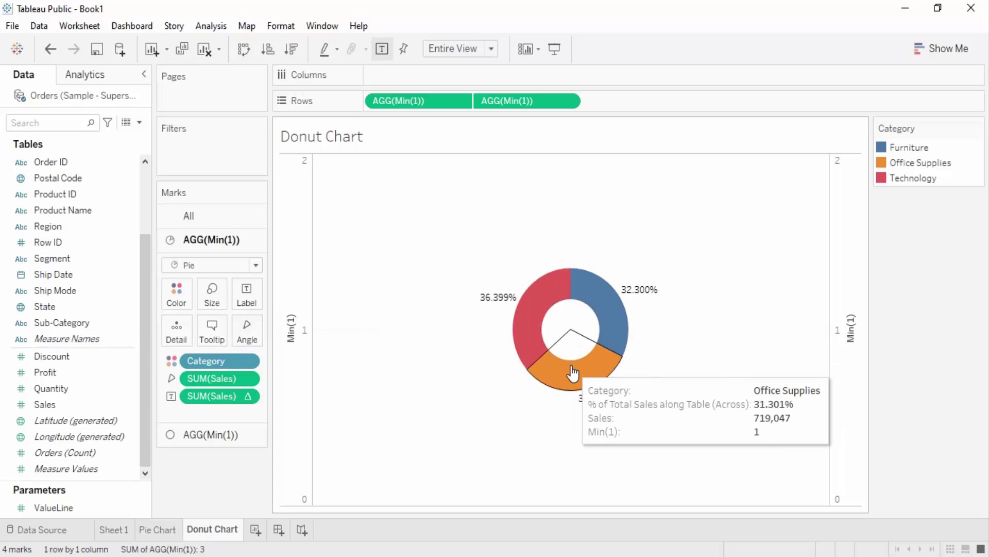
pyautogui.click(212, 330)
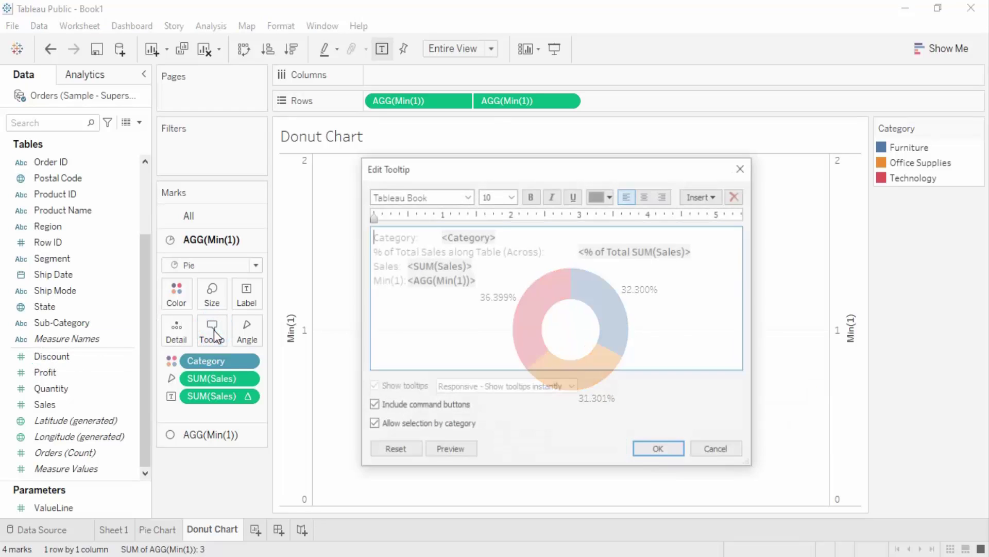
pyautogui.moveTo(475, 281); pyautogui.dragTo(324, 293)
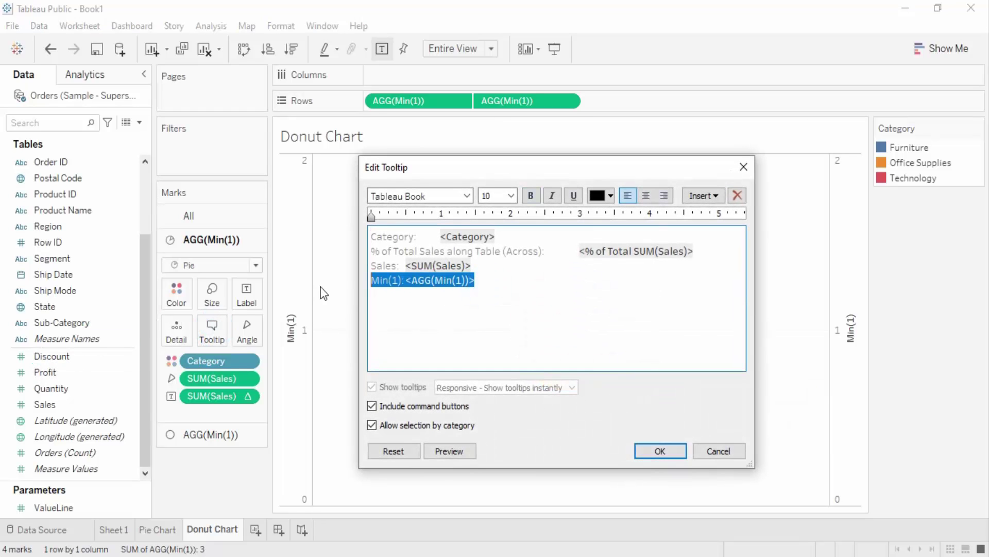
pyautogui.press('BackSpace')
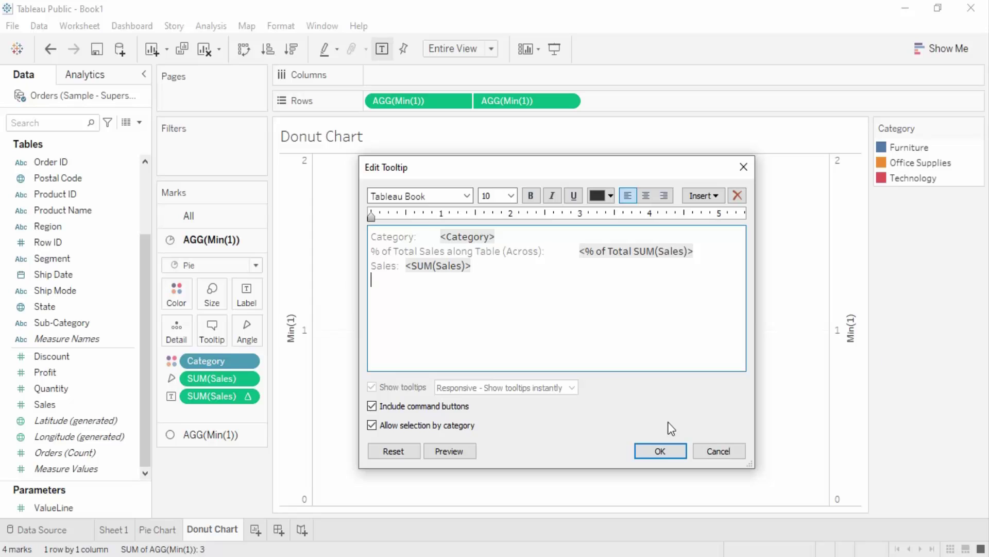
pyautogui.click(660, 451)
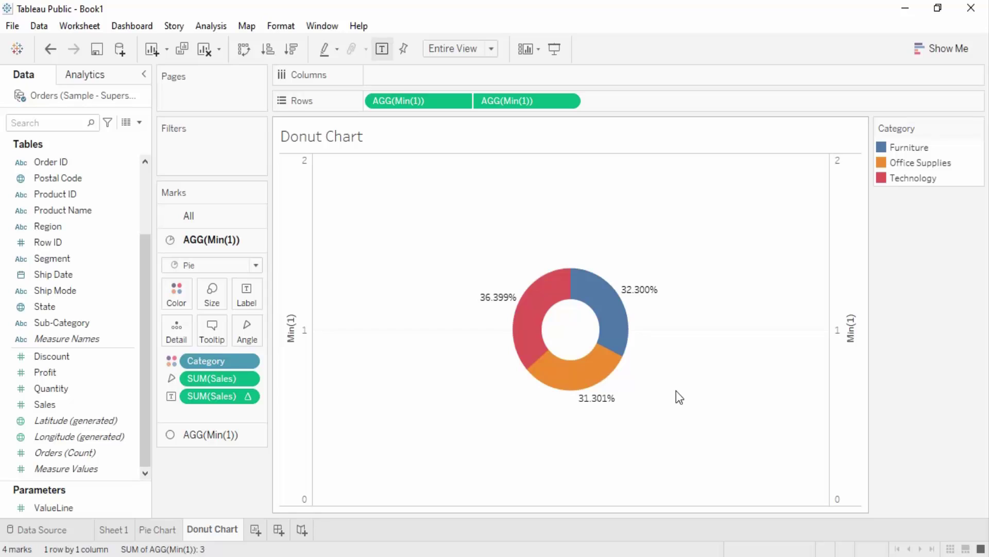
# - Select and deselect the white centre circle, then add a new blank worksheet, Sheet 4
pyautogui.click(563, 333)
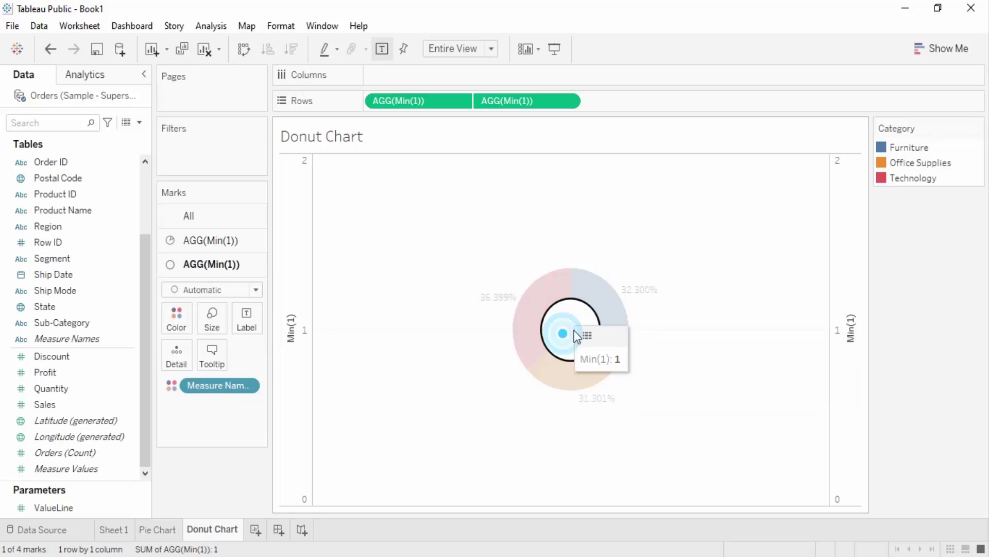
pyautogui.click(404, 191)
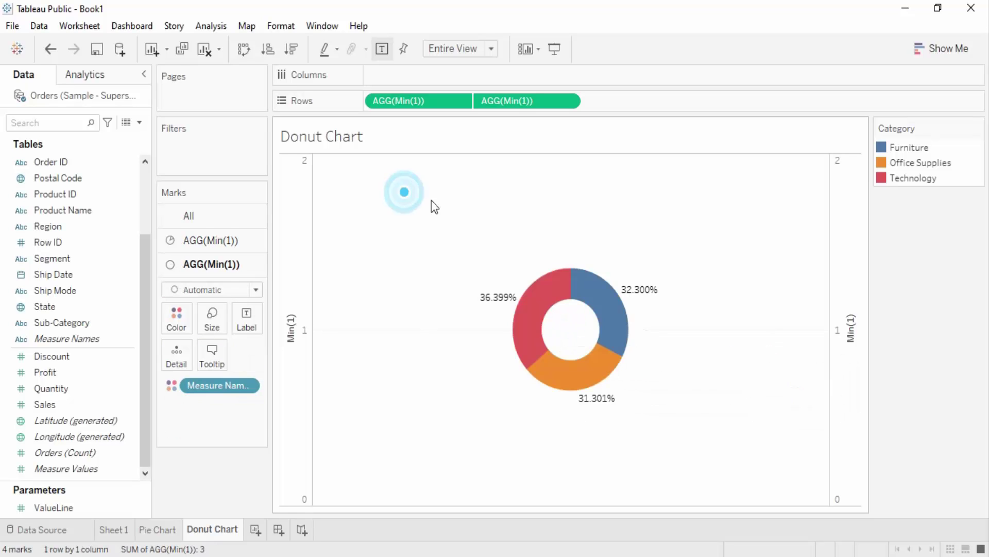
pyautogui.click(428, 205)
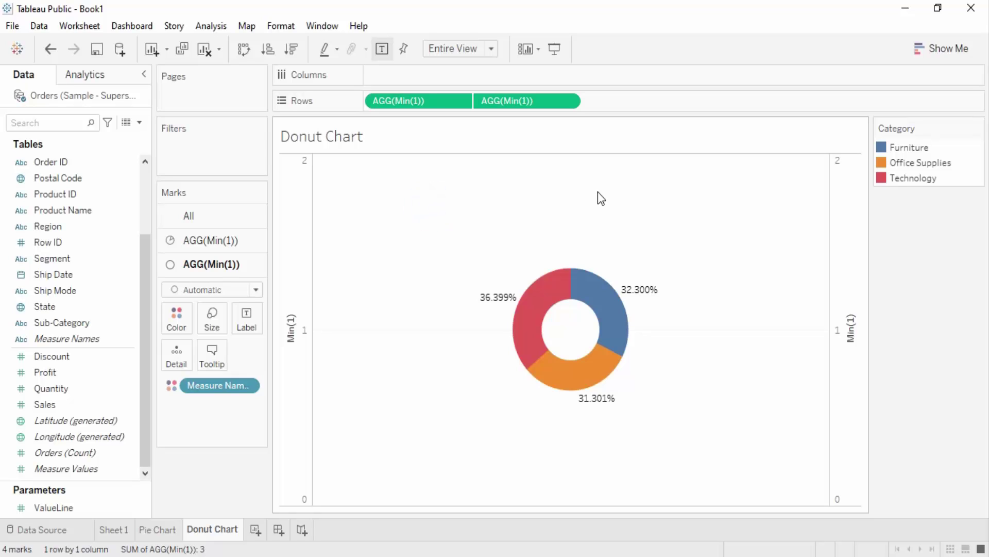
pyautogui.moveTo(583, 344)
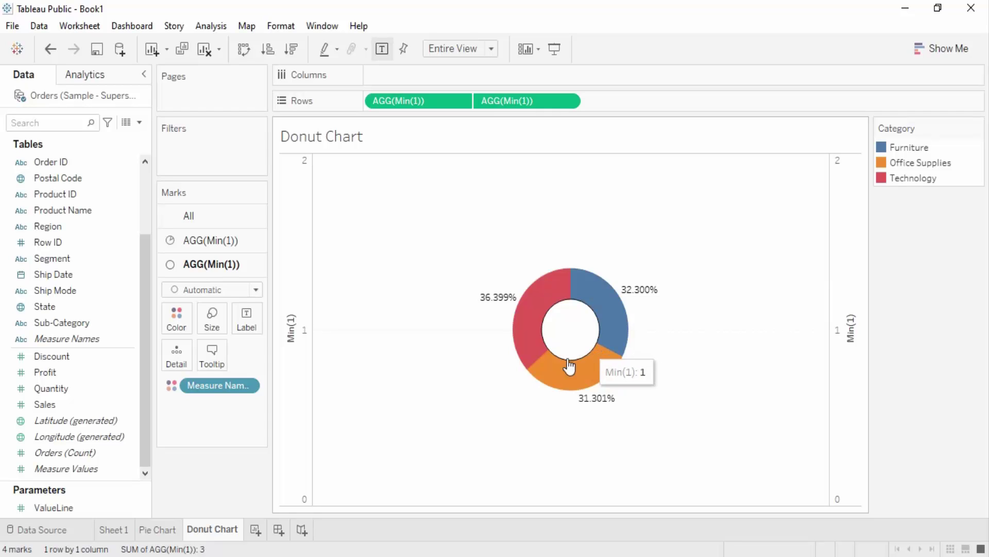
pyautogui.click(256, 530)
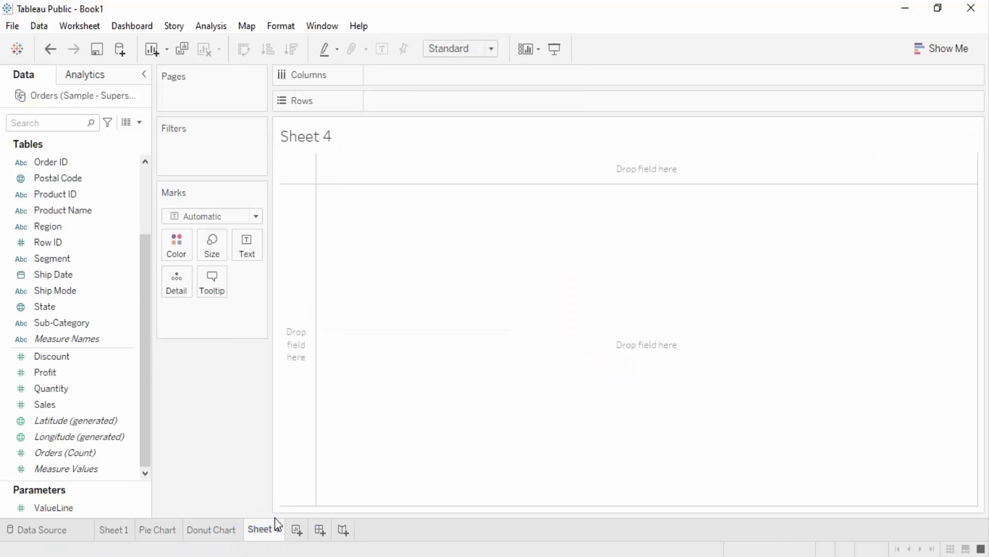
# - Rename the Sheet 4 tab to 'Multiple Shapes Chart'
pyautogui.rightClick(270, 523)
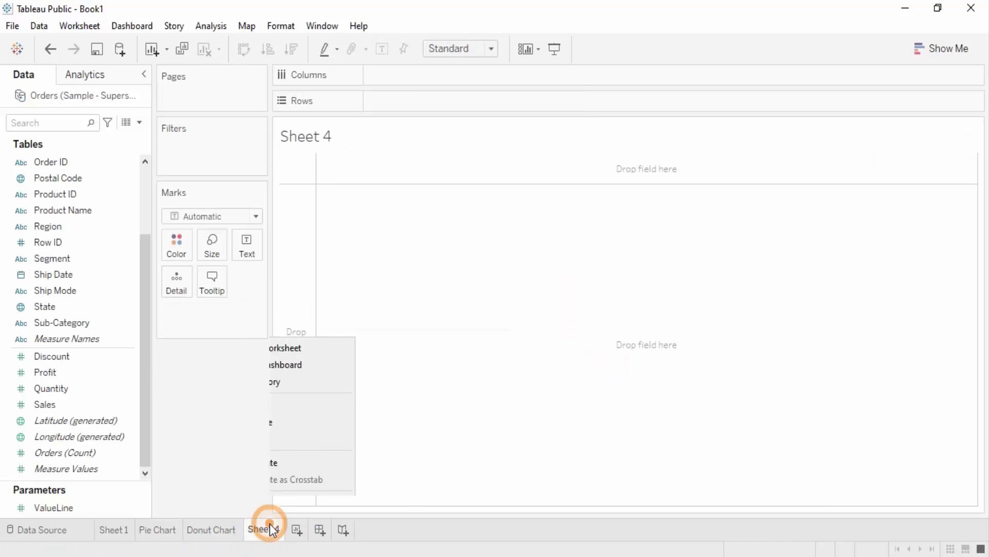
pyautogui.click(338, 353)
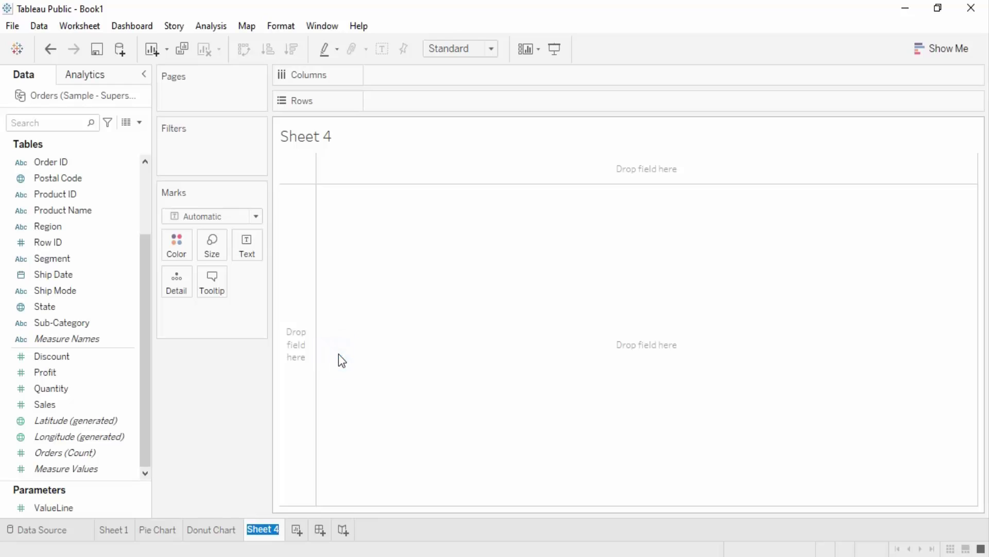
pyautogui.write('Multiple Shap')
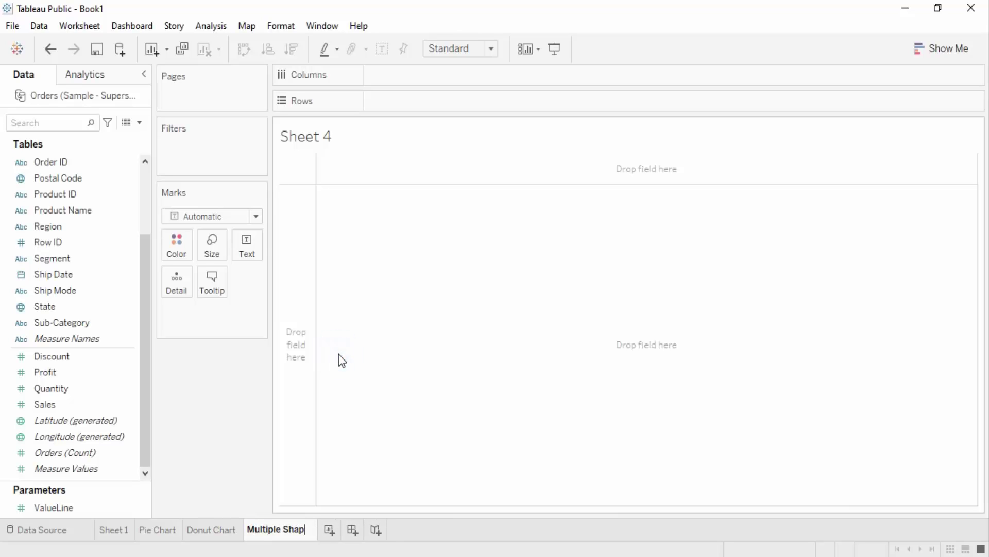
pyautogui.write('es Chart')
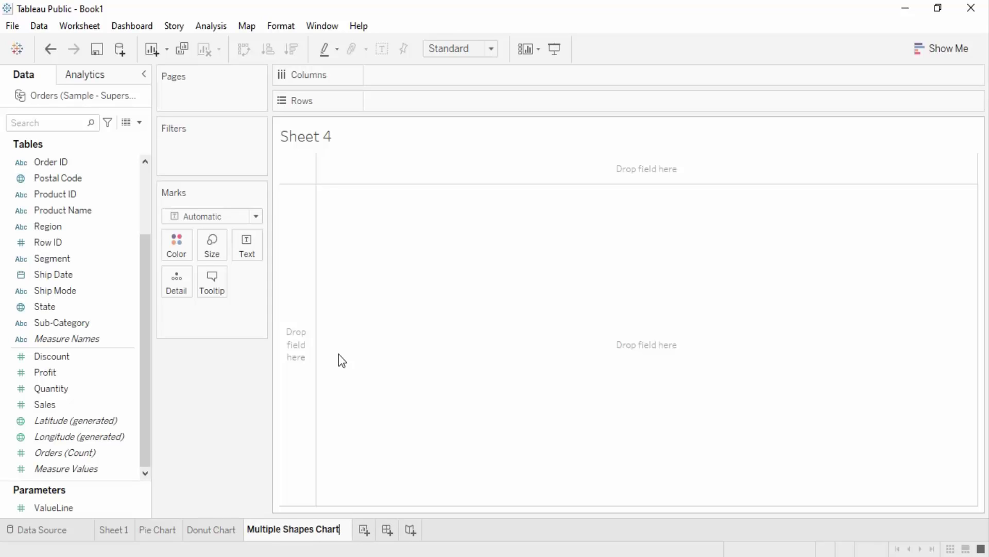
pyautogui.press('Return')
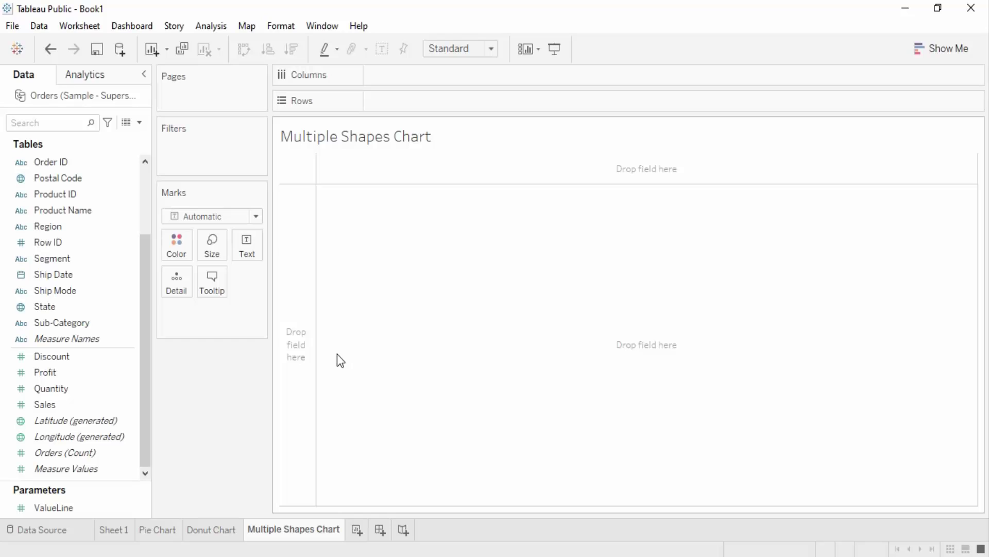
# - Plot Sales by Sub-Category as bars and set the view fit to Entire View
pyautogui.scroll(2, 118, 268)
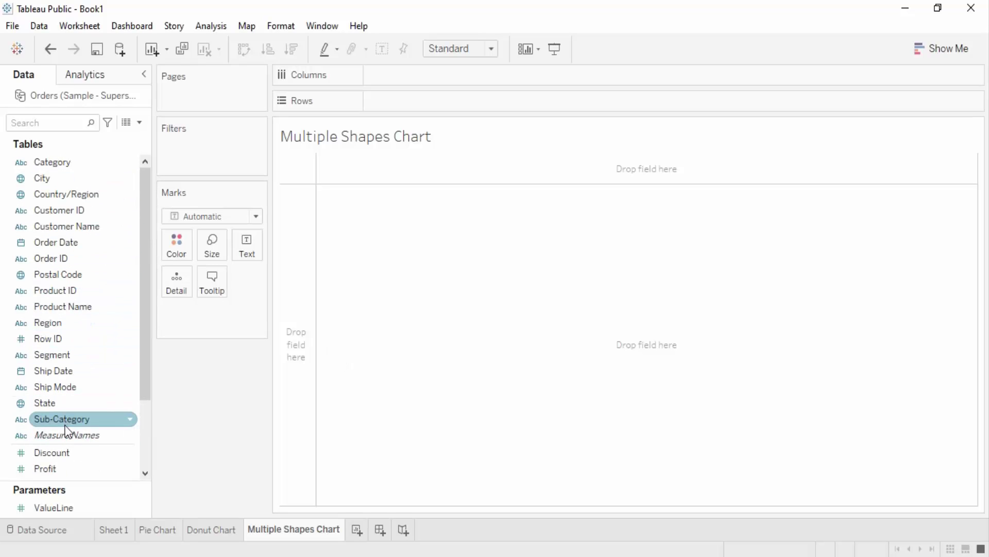
pyautogui.moveTo(66, 422); pyautogui.dragTo(405, 85)
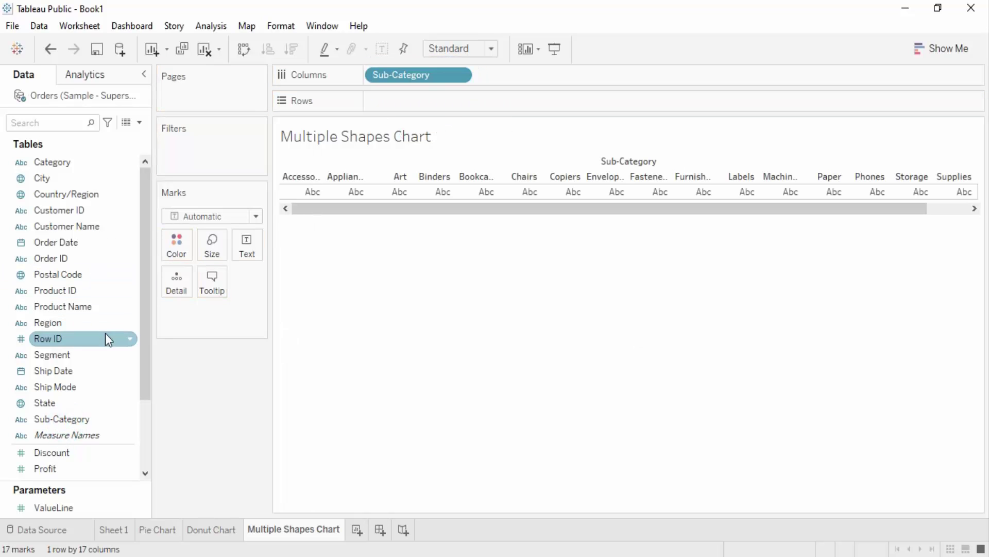
pyautogui.scroll(-2, 83, 392)
pyautogui.moveTo(45, 404); pyautogui.dragTo(410, 95)
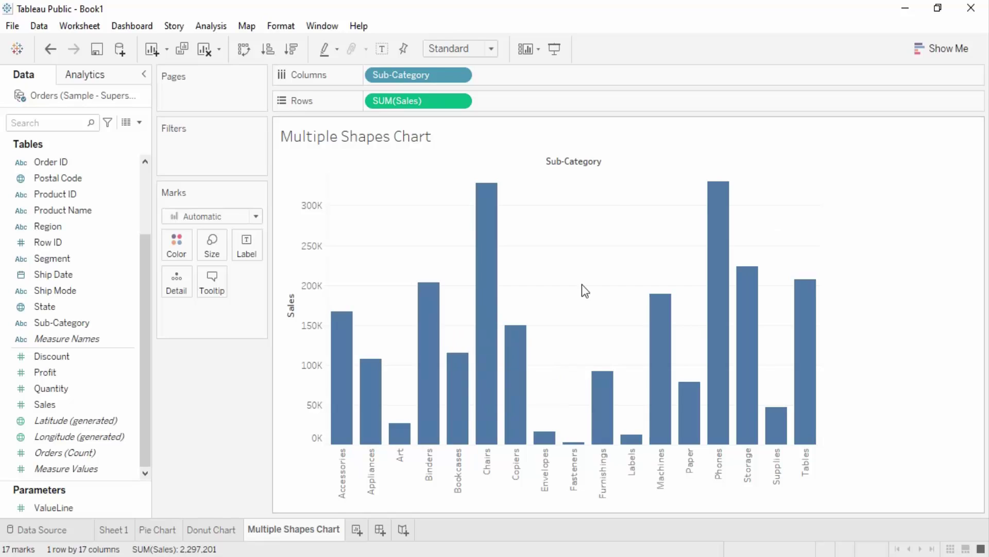
pyautogui.click(491, 48)
pyautogui.click(450, 102)
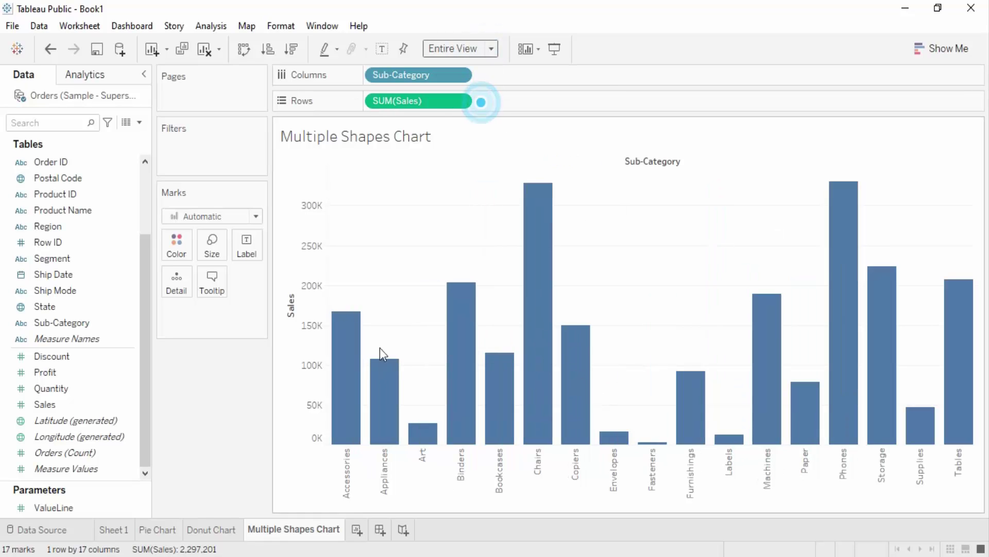
# - Add SUM(Sales) to Rows a second time to create a second pane below
pyautogui.moveTo(531, 261)
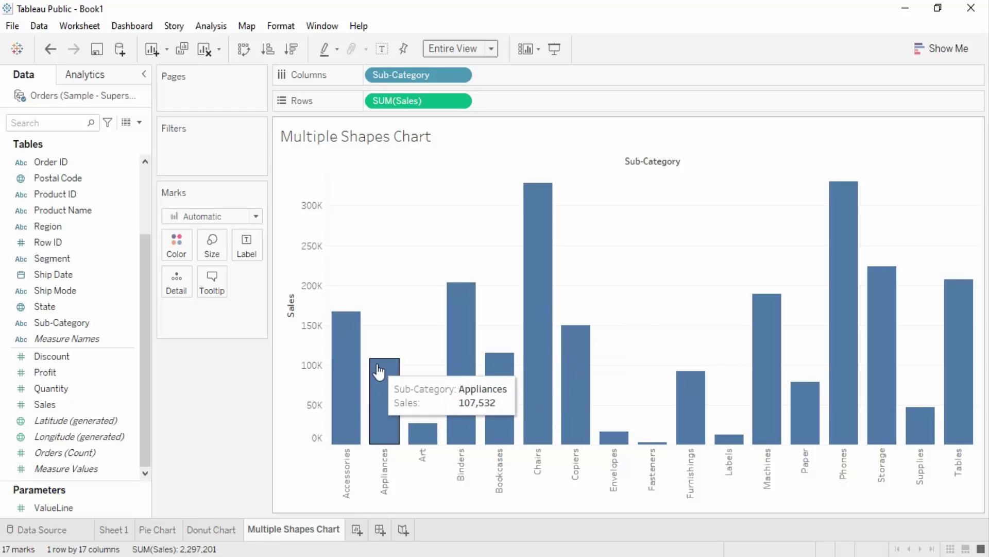
pyautogui.click(83, 392)
pyautogui.moveTo(81, 399); pyautogui.dragTo(528, 101)
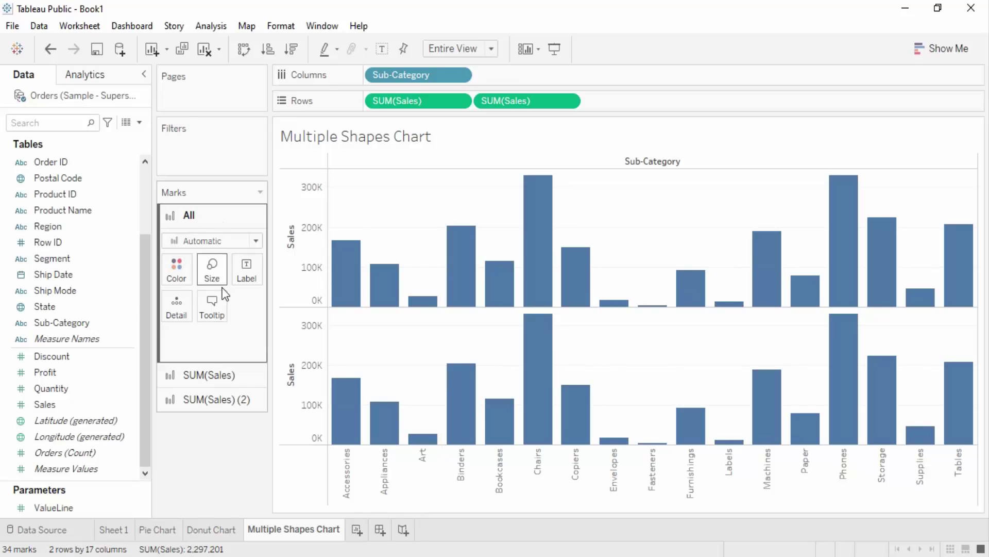
pyautogui.click(238, 382)
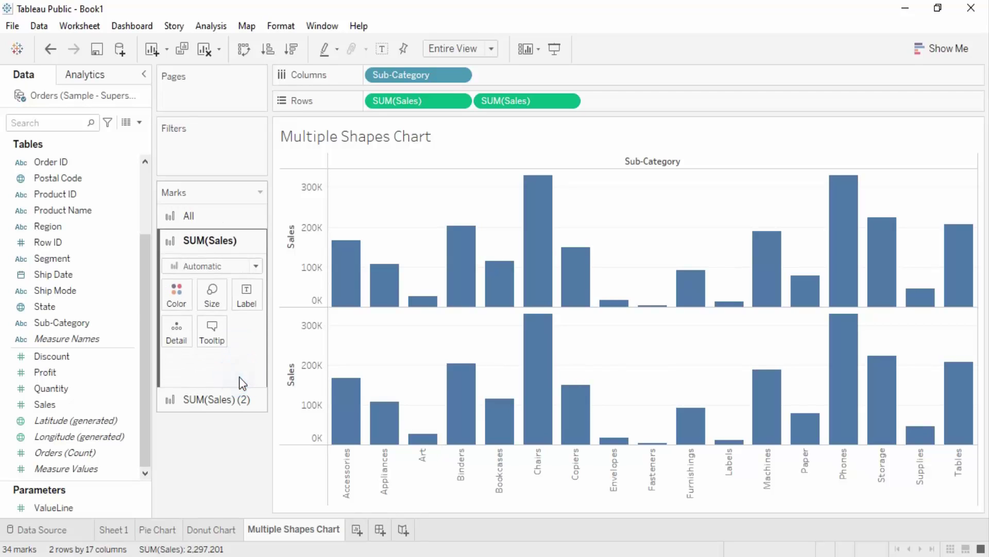
pyautogui.click(227, 400)
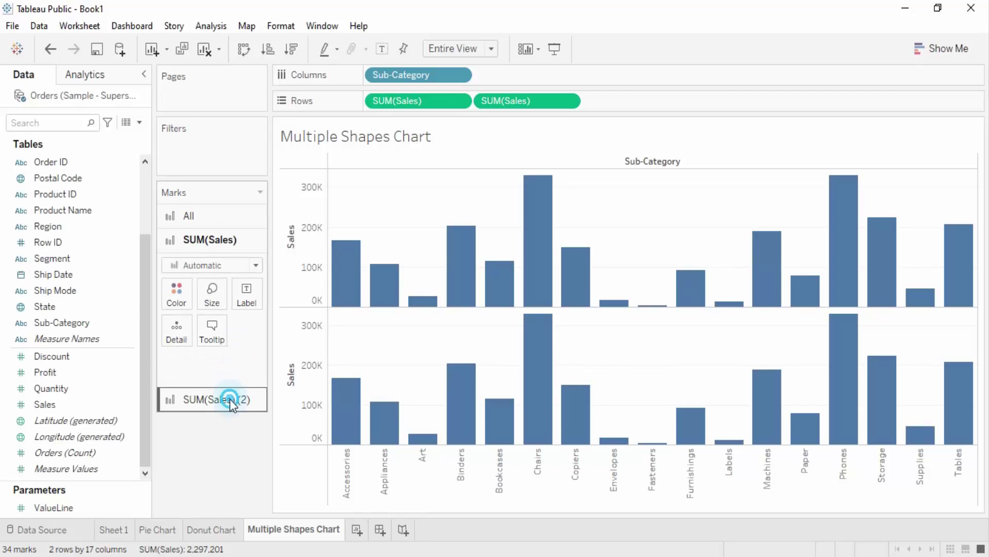
pyautogui.click(244, 239)
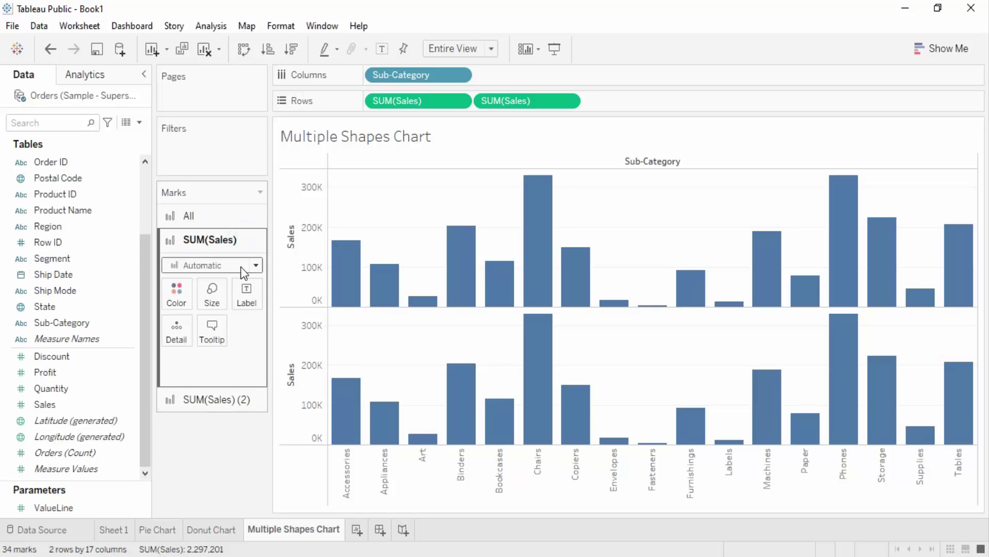
# - Draw the first SUM(Sales) as circles and shrink SUM(Sales) (2) bars to thin stems
pyautogui.click(247, 268)
pyautogui.click(215, 367)
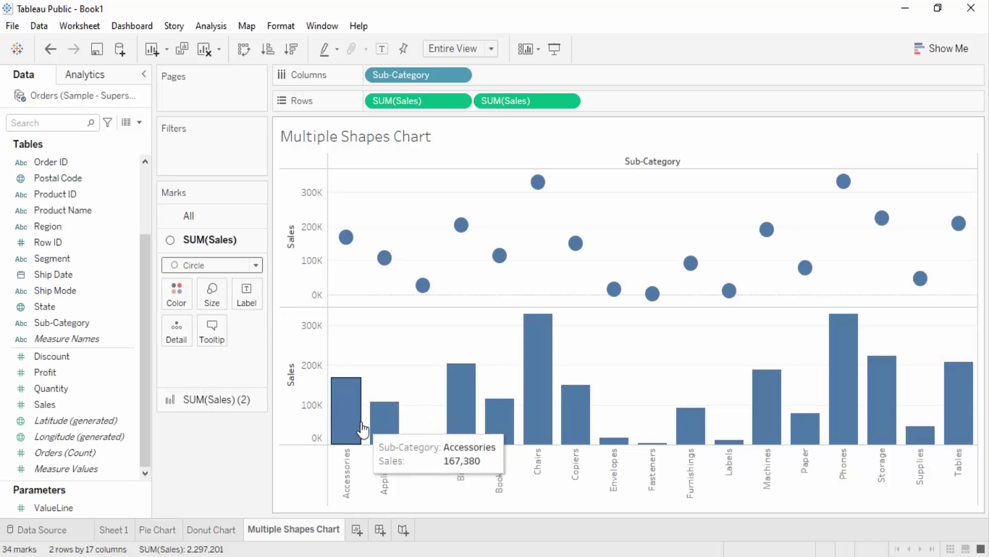
pyautogui.click(239, 400)
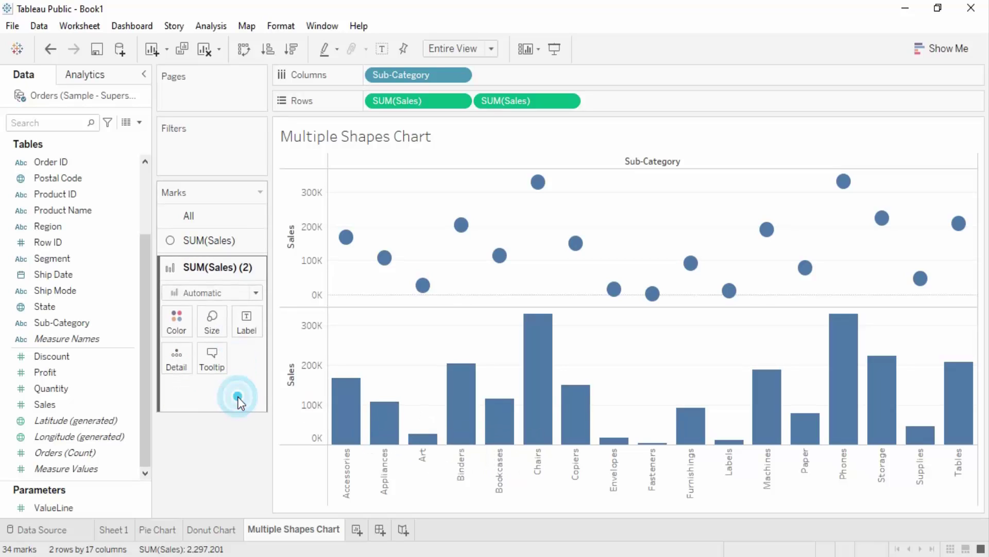
pyautogui.click(212, 330)
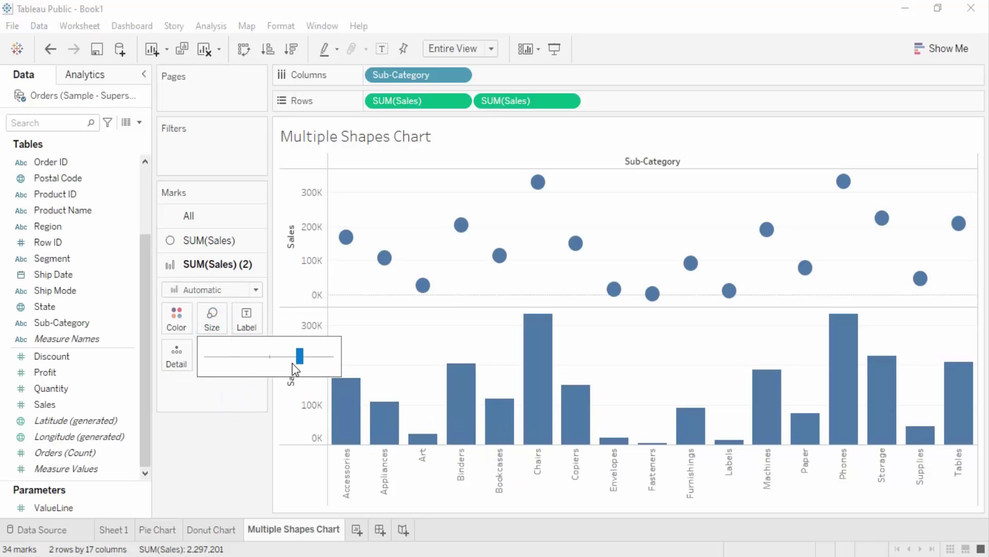
pyautogui.moveTo(280, 369); pyautogui.dragTo(238, 366)
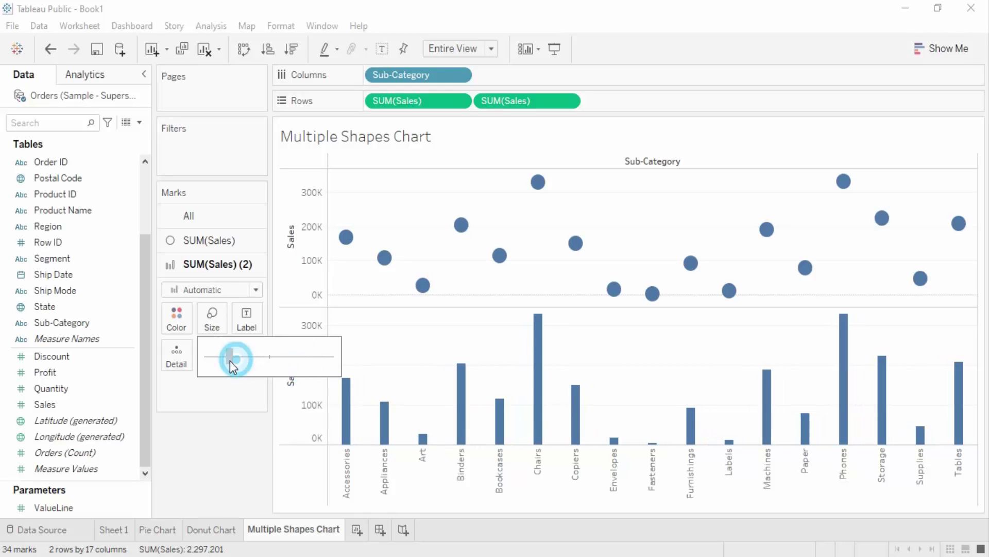
pyautogui.click(230, 360)
pyautogui.moveTo(222, 361); pyautogui.dragTo(219, 361)
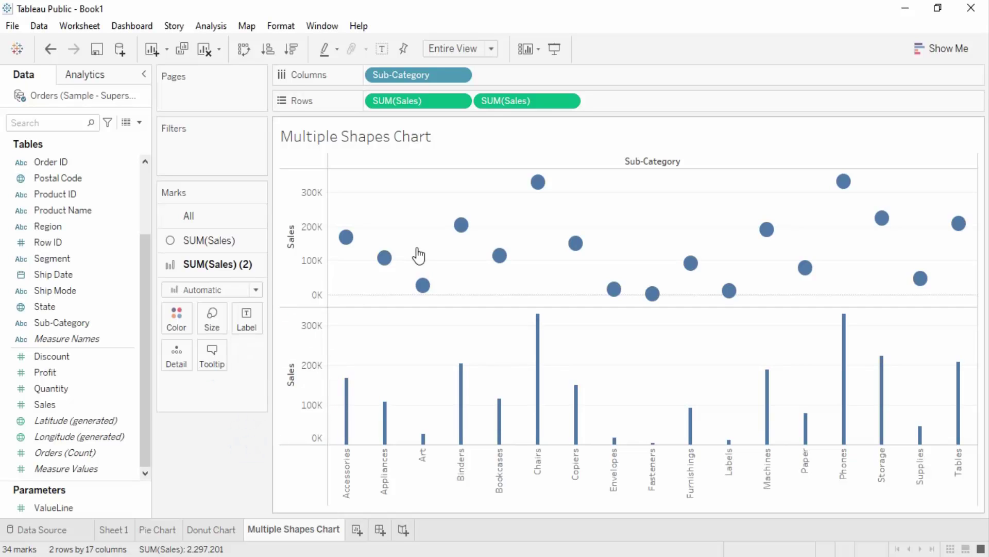
# - Put both Sales measures on a dual axis and set SUM(Sales) (2) marks to Bar
pyautogui.rightClick(531, 106)
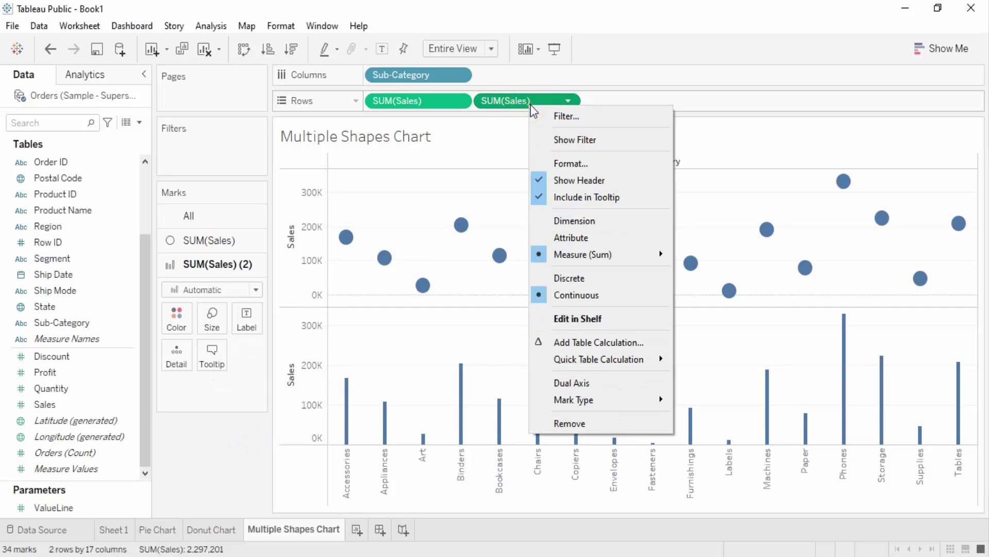
pyautogui.click(608, 381)
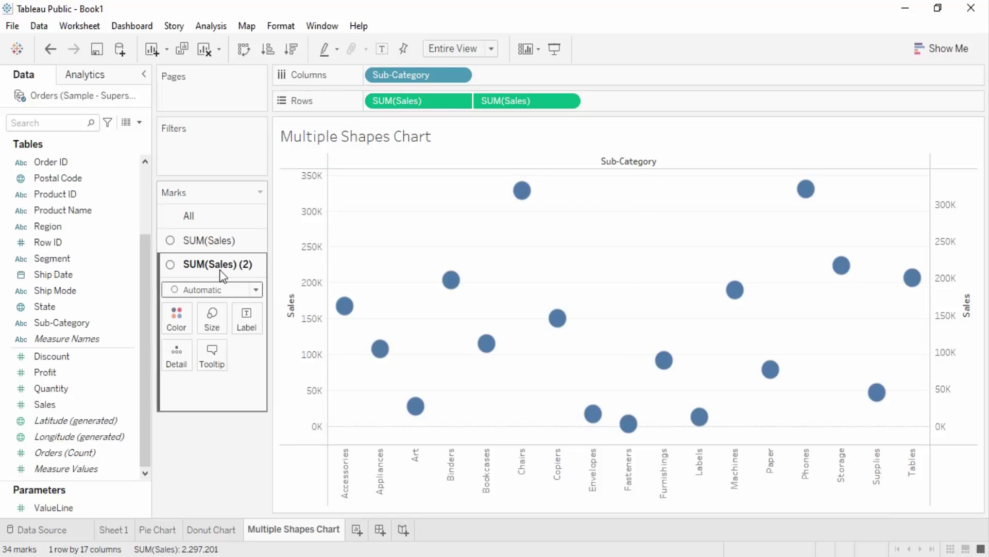
pyautogui.click(187, 240)
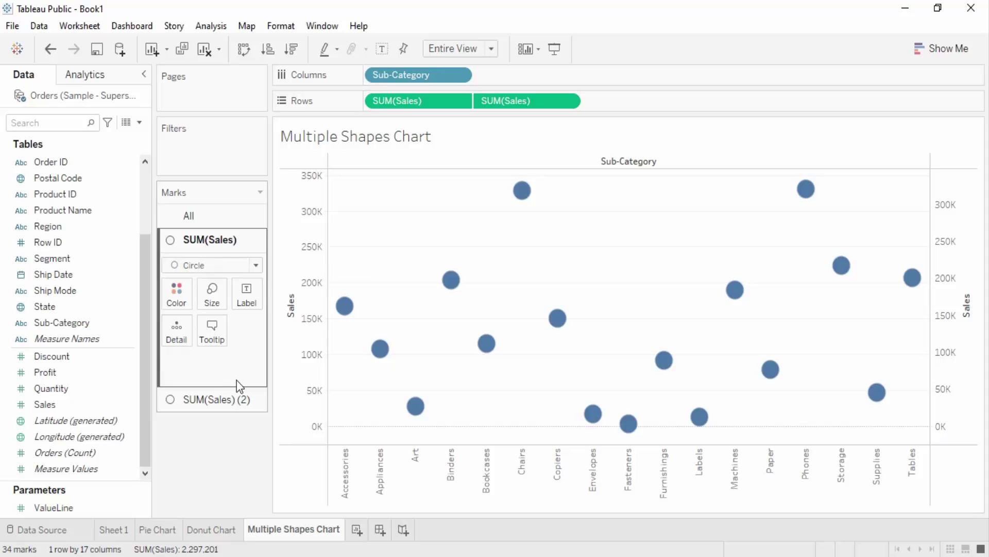
pyautogui.click(222, 401)
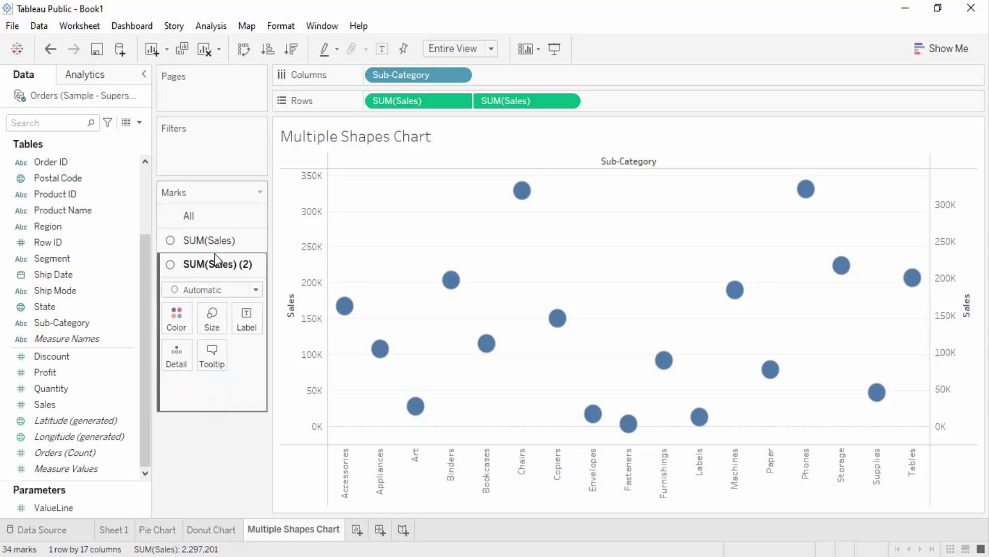
pyautogui.click(241, 287)
pyautogui.click(198, 325)
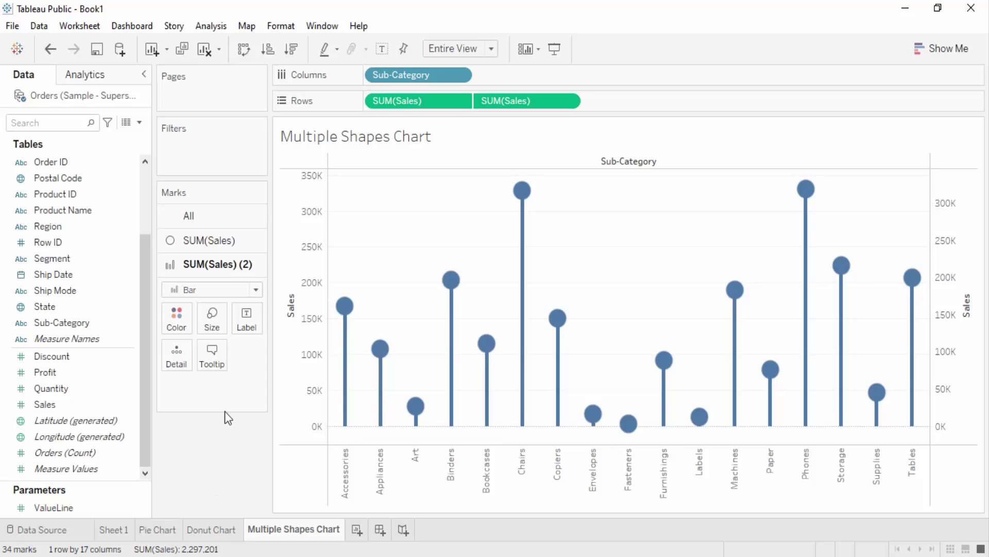
# - Color the lollipop stems black and the circles orange
pyautogui.click(185, 318)
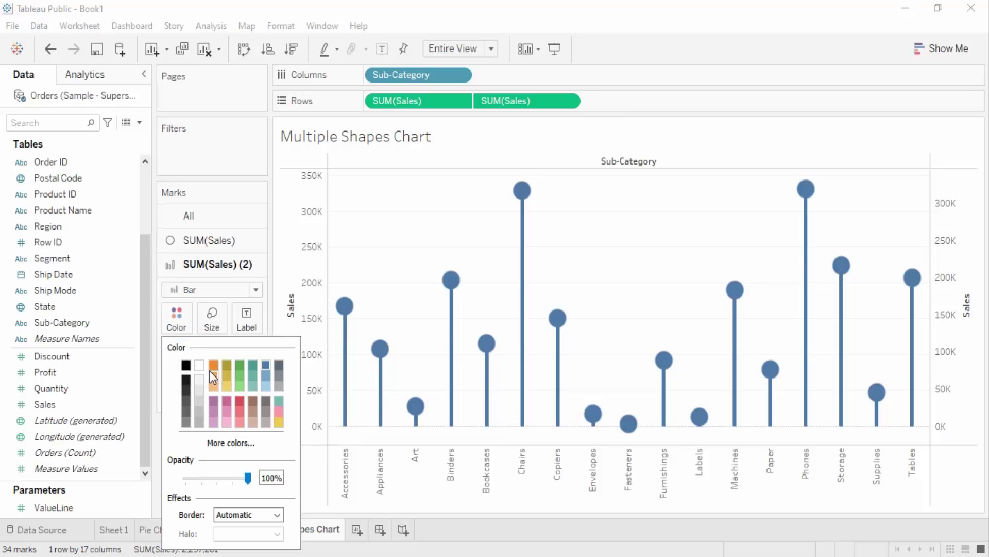
pyautogui.click(186, 366)
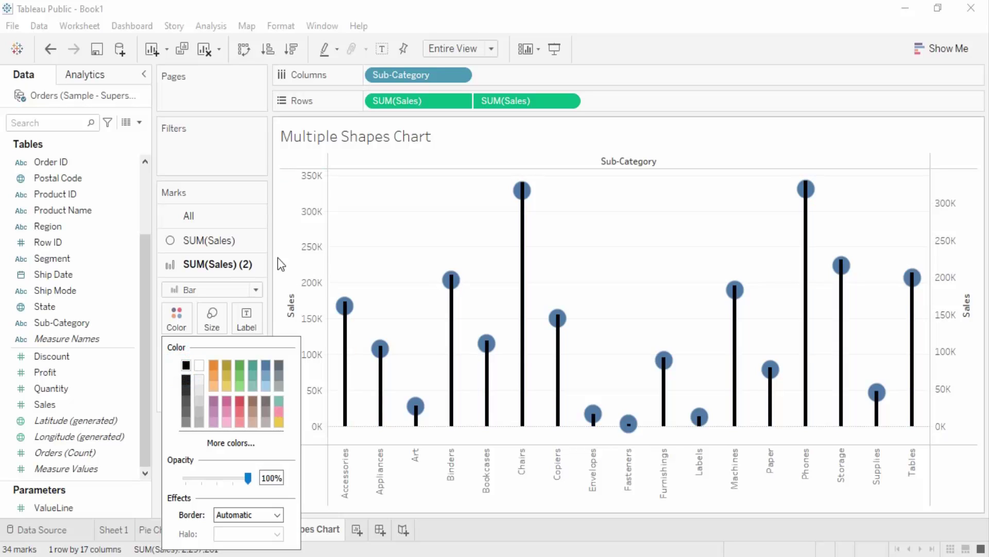
pyautogui.click(228, 247)
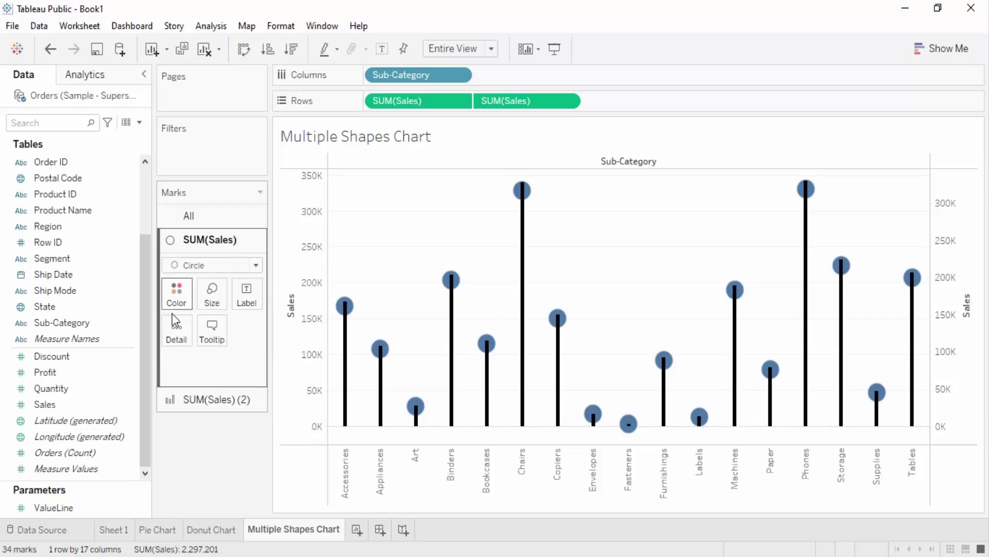
pyautogui.click(184, 304)
pyautogui.click(214, 339)
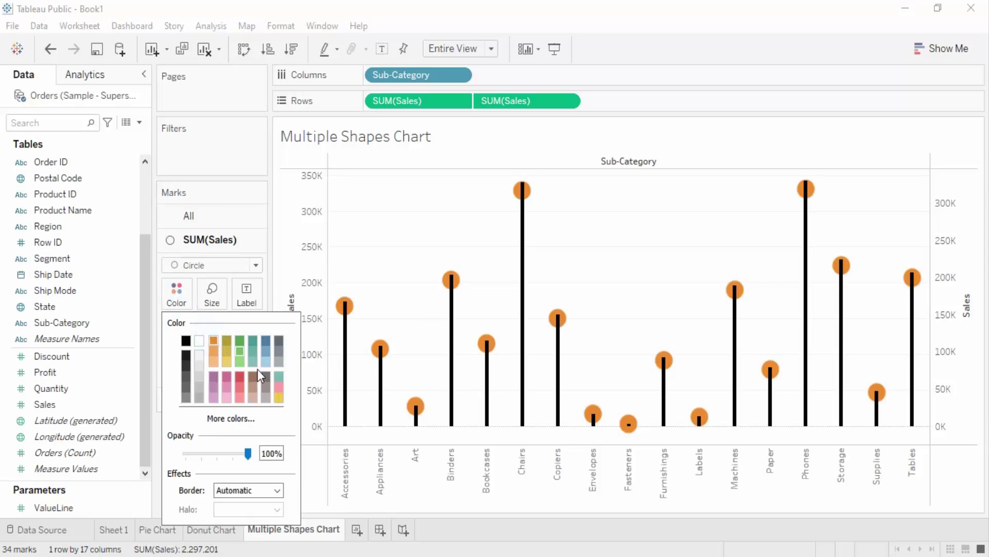
pyautogui.click(375, 231)
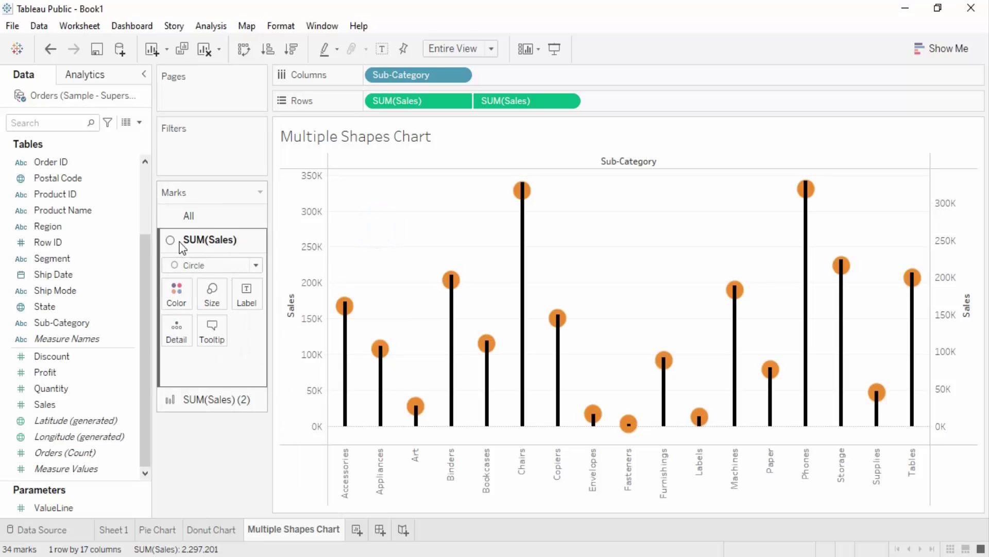
# - Swap the two SUM(Sales) pills on Rows so circles draw over the stems, undoing an accidental merge
pyautogui.click(206, 399)
pyautogui.click(206, 399)
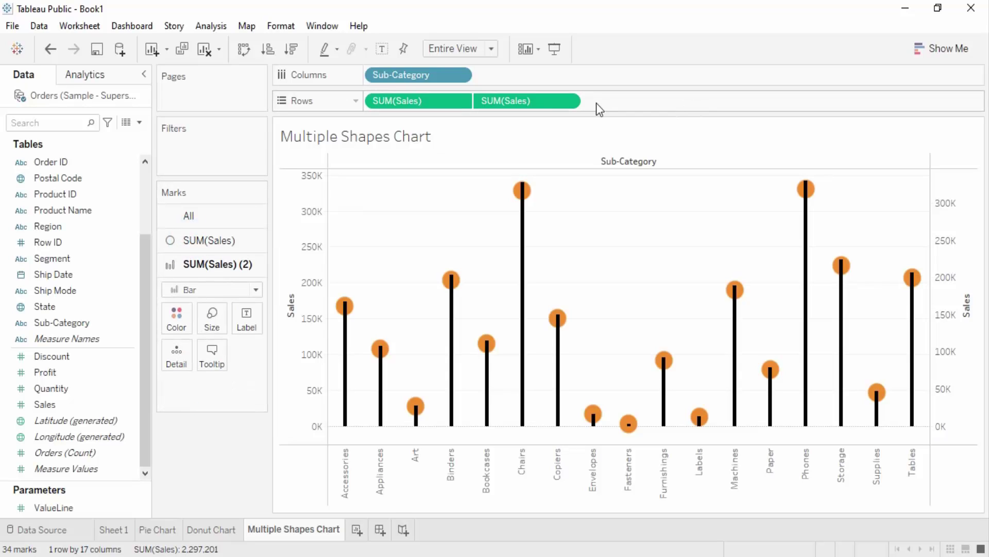
pyautogui.moveTo(530, 101); pyautogui.dragTo(496, 98)
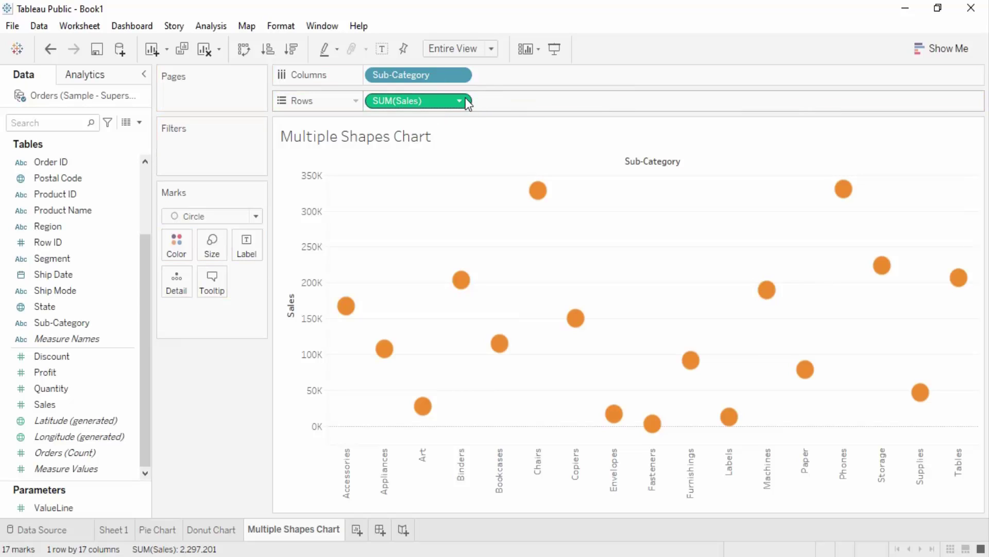
pyautogui.hotkey('ctrl', 'z')
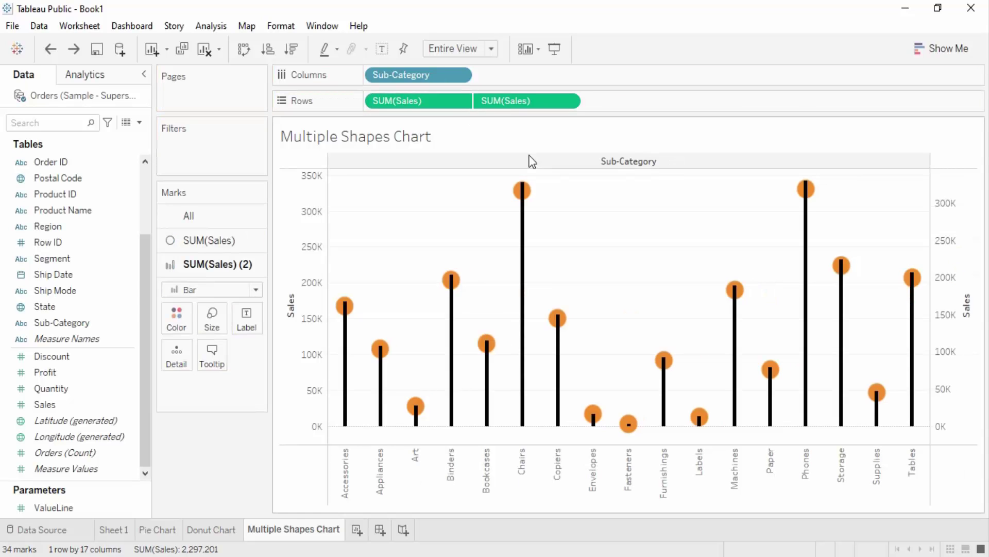
pyautogui.click(200, 234)
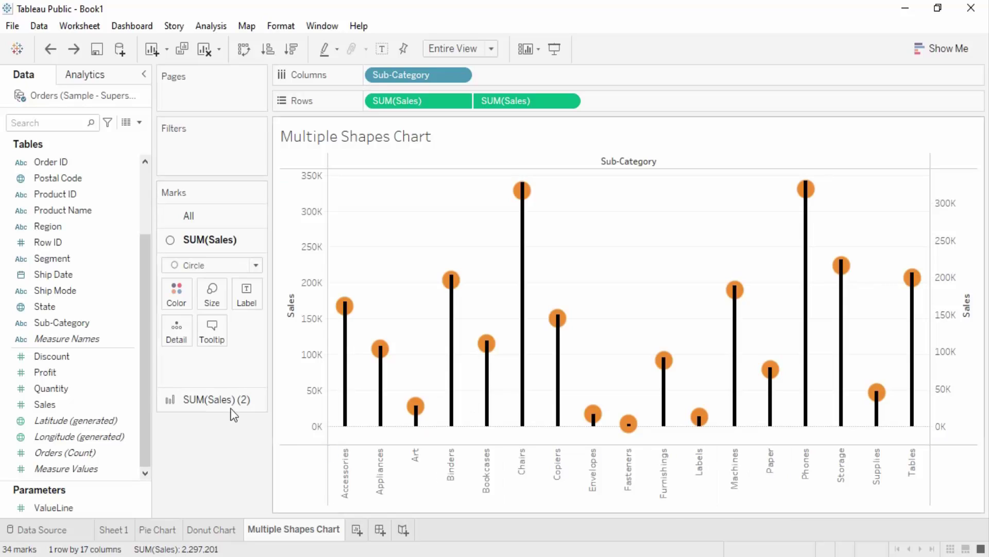
pyautogui.click(239, 447)
pyautogui.moveTo(423, 98); pyautogui.dragTo(637, 93)
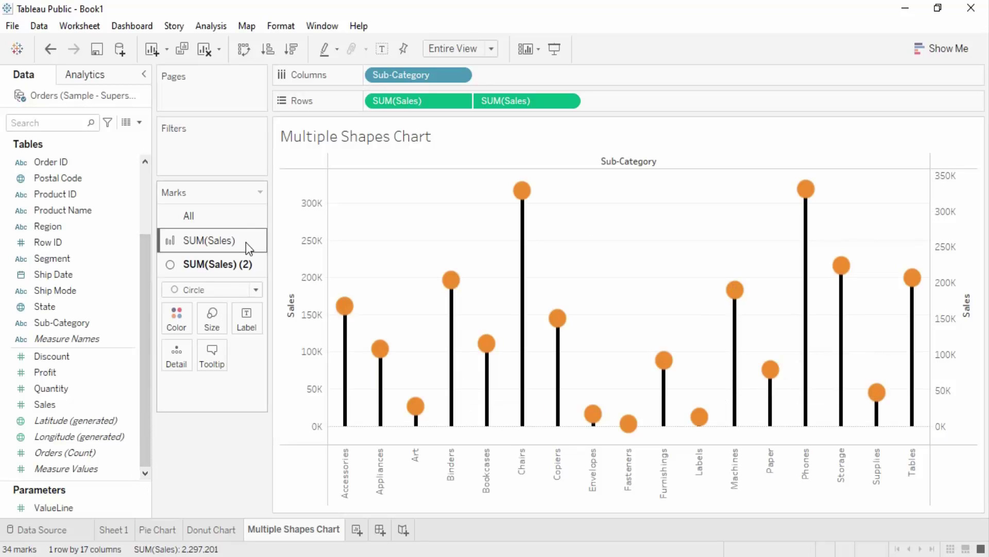
# - Change the lollipop heads to Shape marks using the filled upward triangle
pyautogui.click(256, 290)
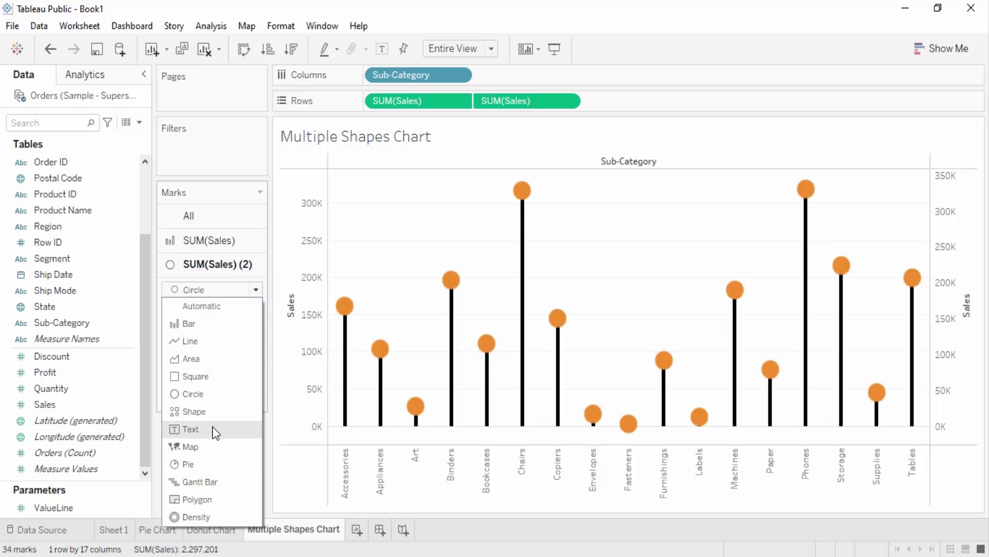
pyautogui.click(214, 411)
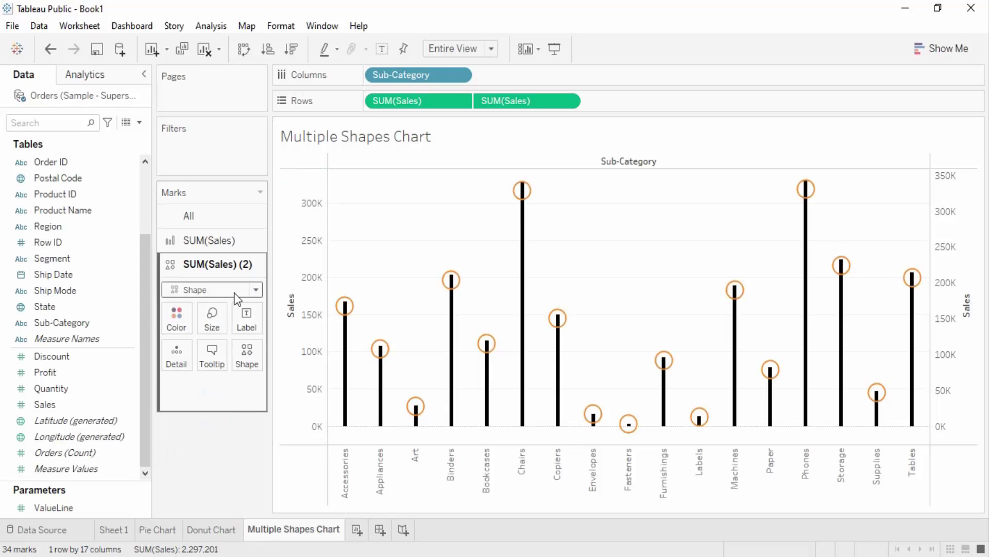
pyautogui.click(247, 355)
pyautogui.click(259, 385)
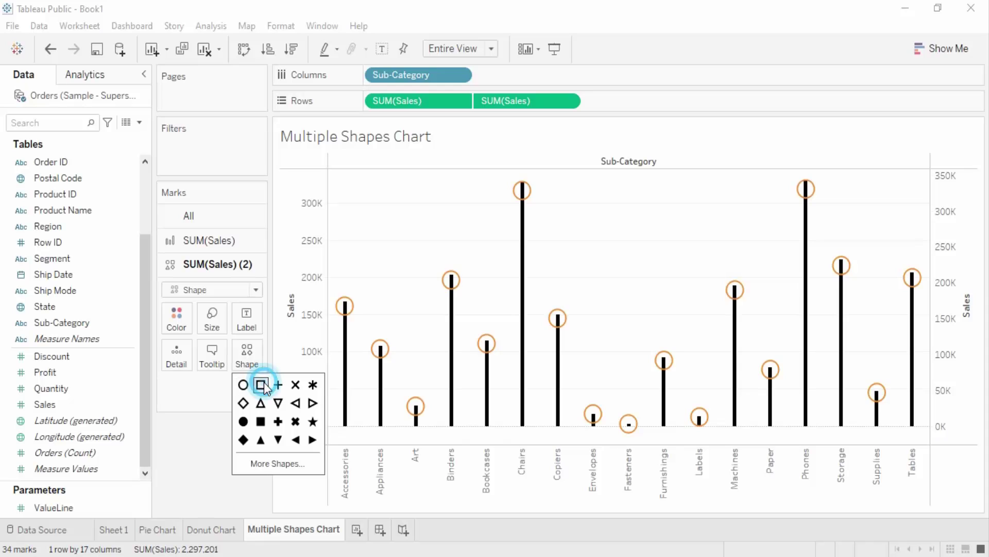
pyautogui.click(262, 420)
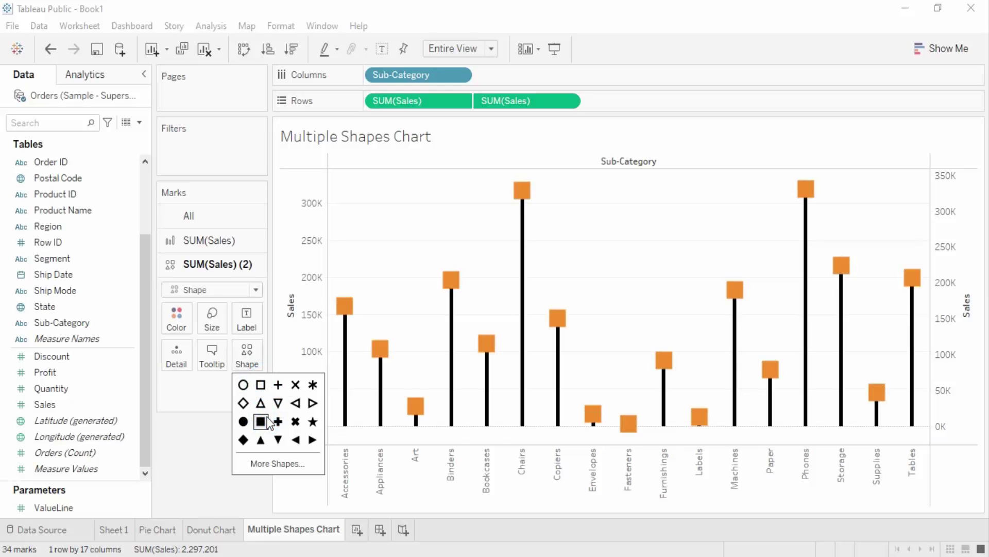
pyautogui.click(279, 421)
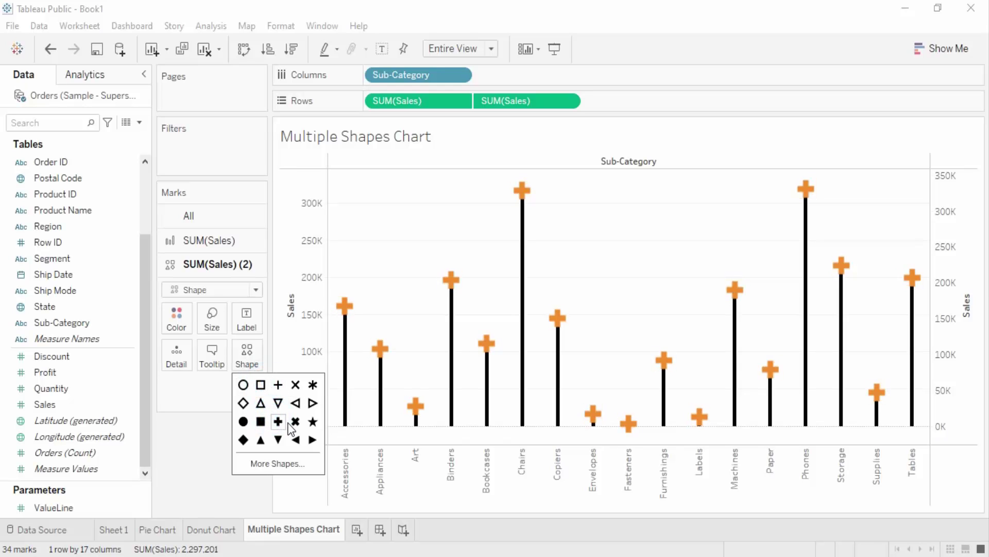
pyautogui.click(279, 439)
pyautogui.click(296, 439)
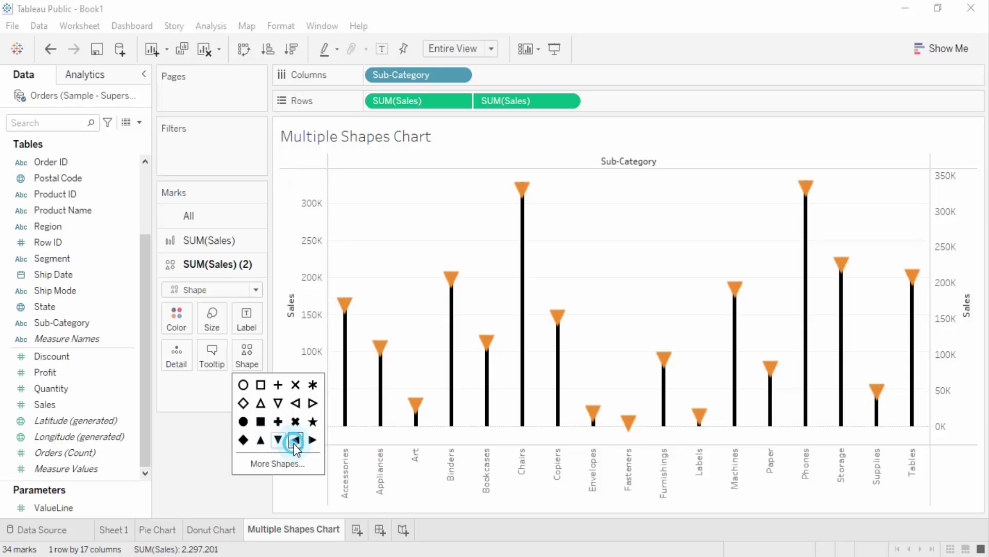
pyautogui.click(313, 439)
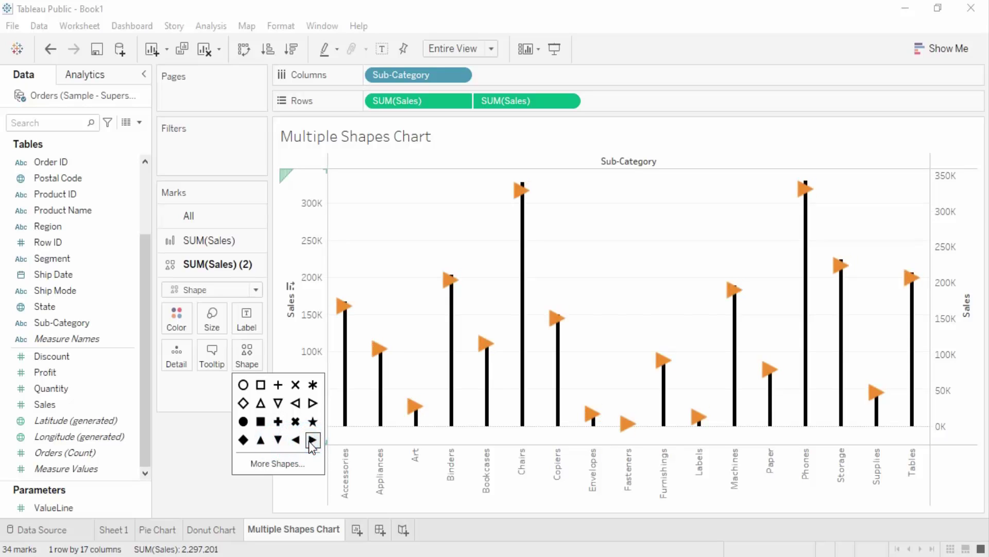
pyautogui.click(261, 439)
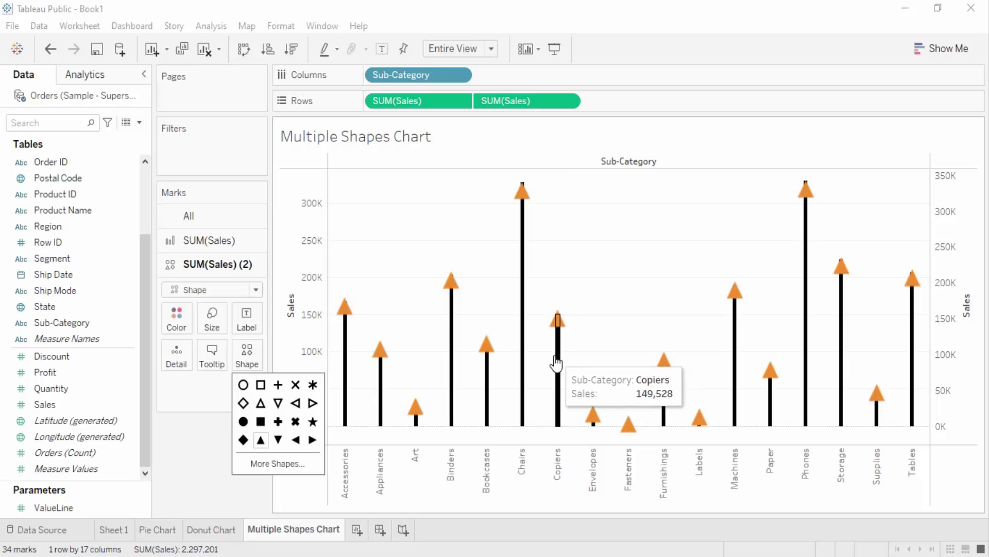
# - Enlarge the triangle heads with the Size slider
pyautogui.click(223, 320)
pyautogui.moveTo(245, 357); pyautogui.dragTo(260, 360)
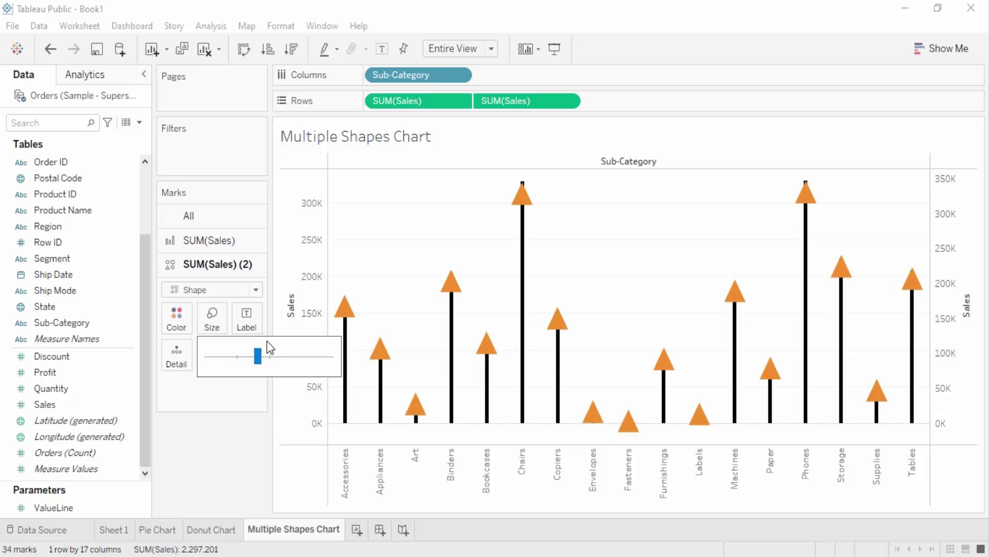
pyautogui.click(241, 457)
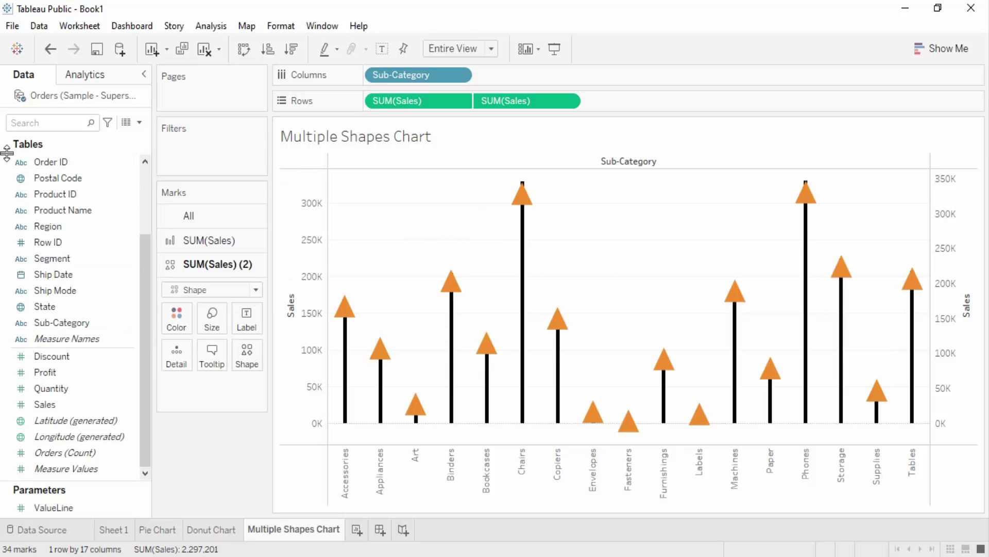
# - Place Category before Sub-Category on Columns, then select the left Sales axis
pyautogui.scroll(2, 45, 177)
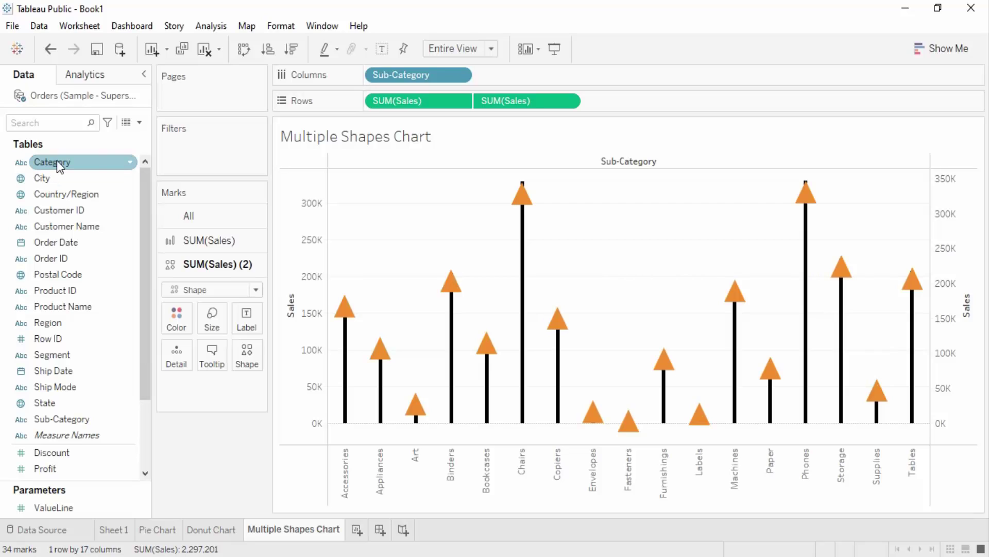
pyautogui.moveTo(57, 160)
pyautogui.mouseDown()
pyautogui.moveTo(419, 137)
pyautogui.moveTo(443, 78)
pyautogui.moveTo(506, 70)
pyautogui.mouseUp()
pyautogui.moveTo(437, 80); pyautogui.dragTo(666, 83)
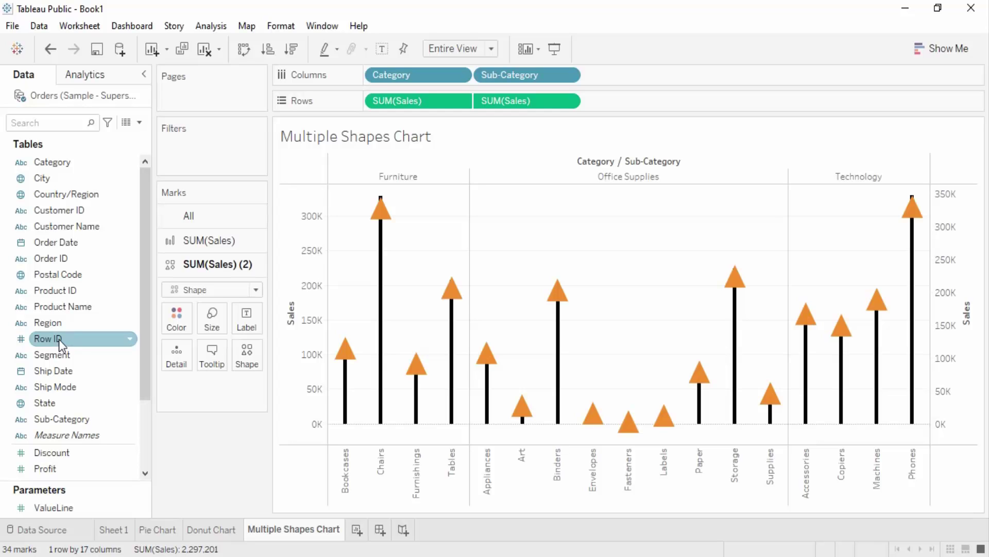
pyautogui.click(174, 240)
pyautogui.click(295, 348)
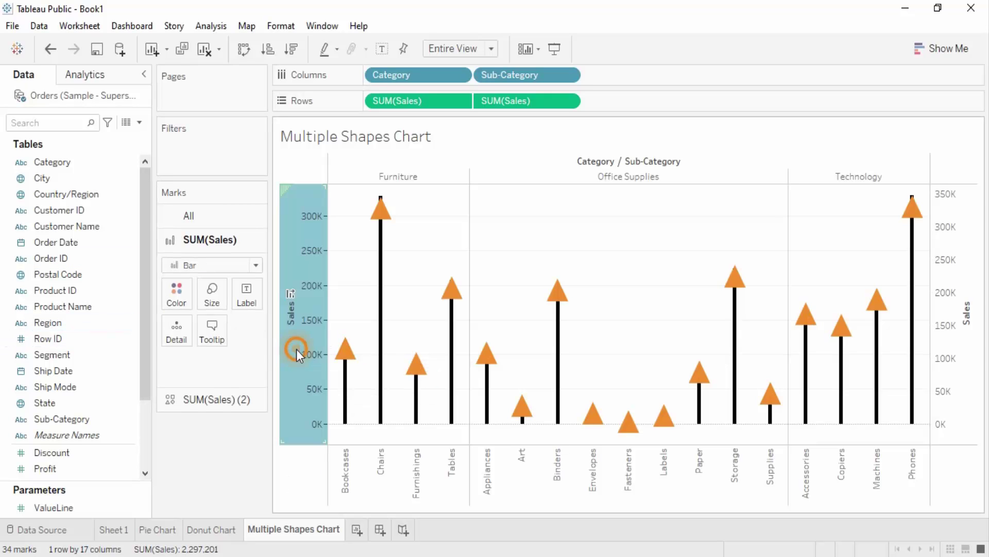
pyautogui.rightClick(295, 348)
pyautogui.click(330, 521)
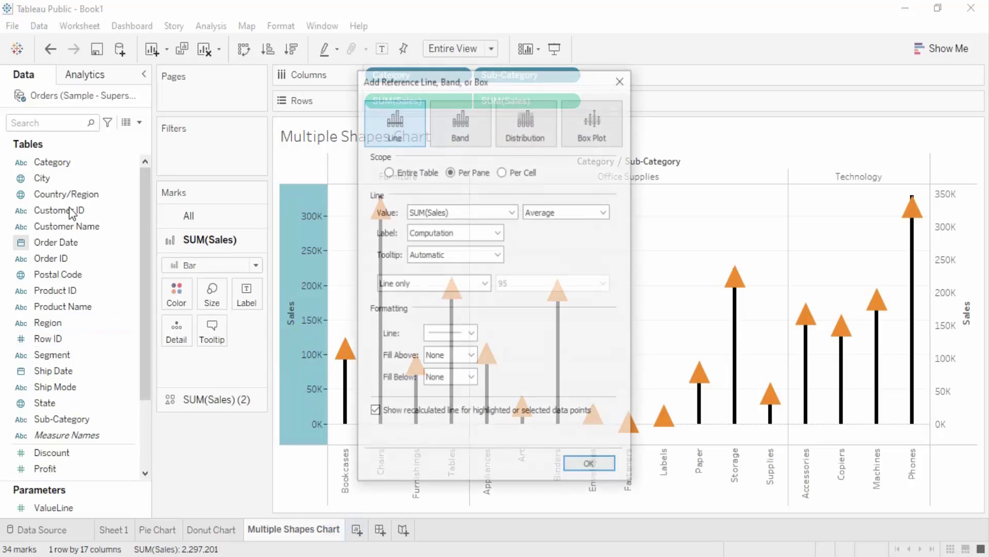
pyautogui.moveTo(513, 89); pyautogui.dragTo(150, 109)
pyautogui.click(72, 189)
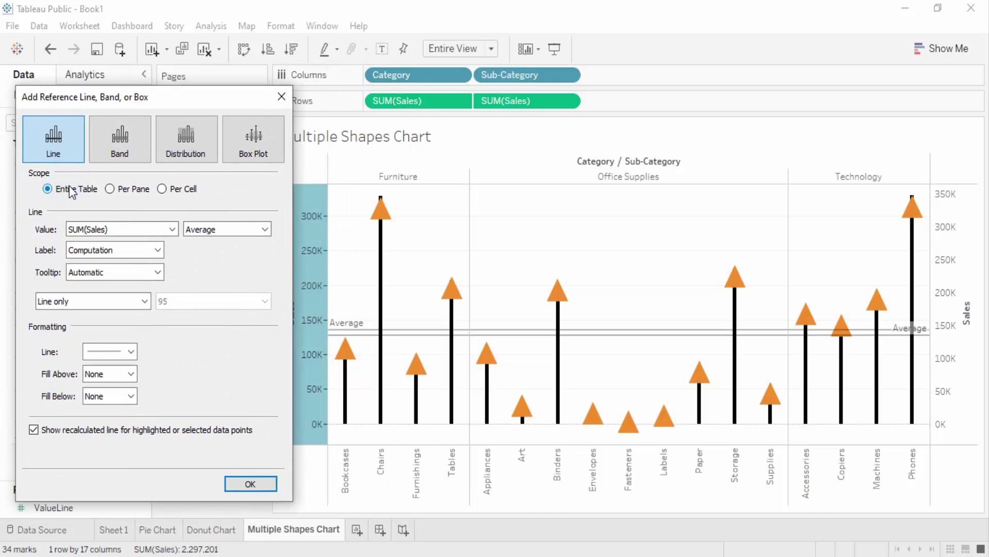
pyautogui.click(173, 229)
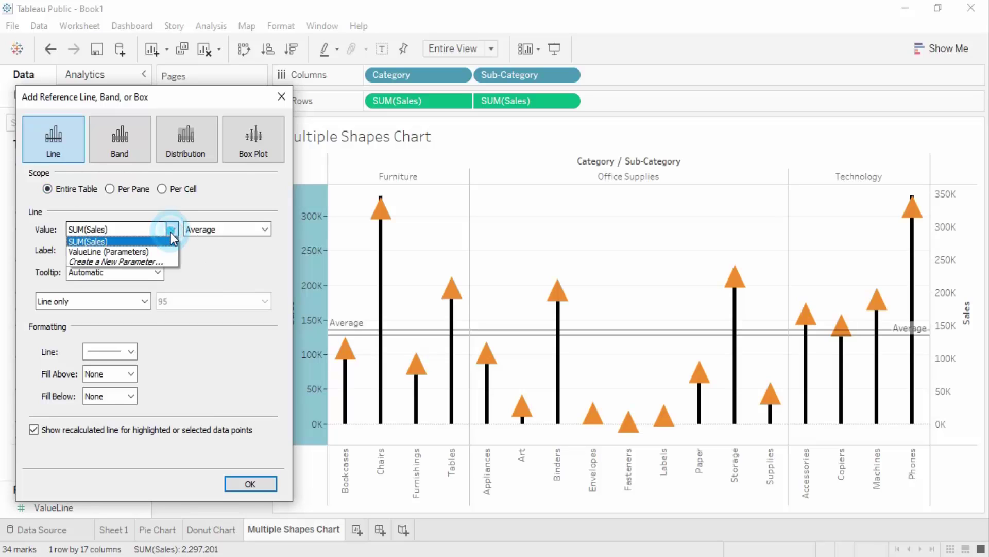
pyautogui.click(168, 252)
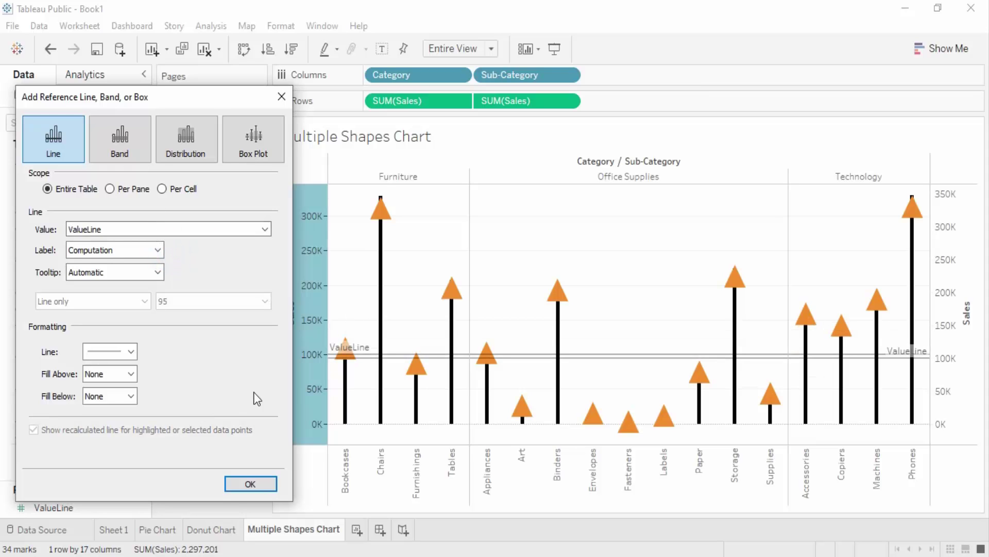
pyautogui.click(253, 483)
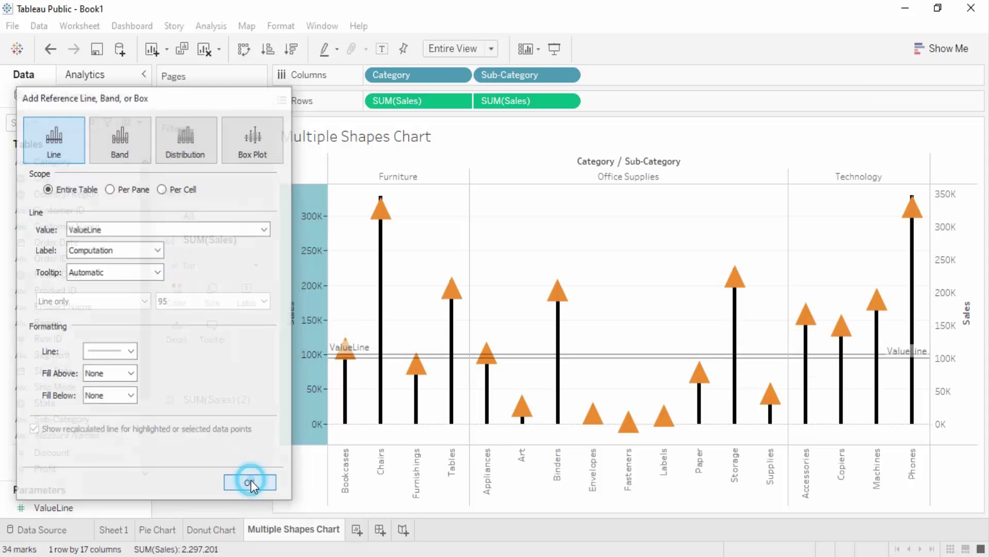
pyautogui.click(599, 356)
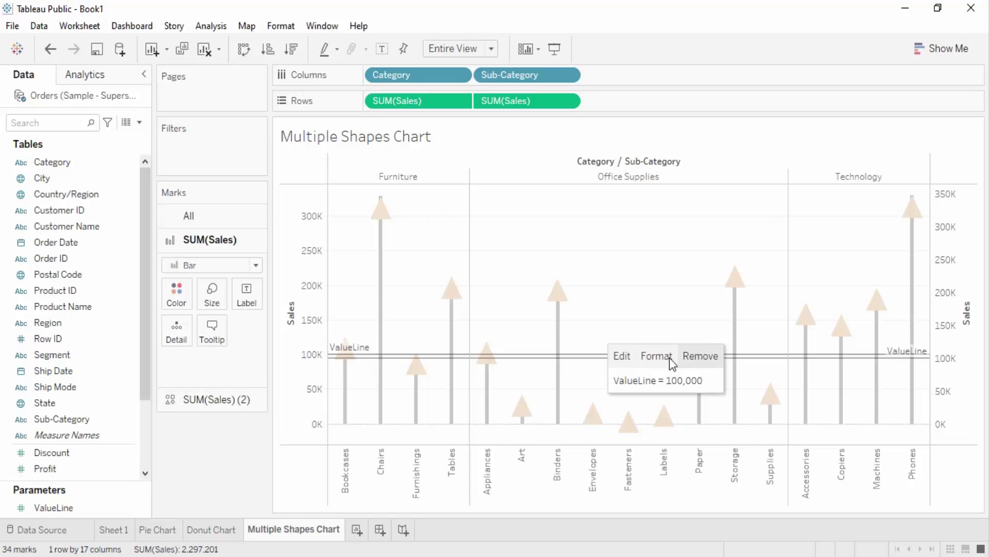
pyautogui.click(642, 354)
pyautogui.click(660, 354)
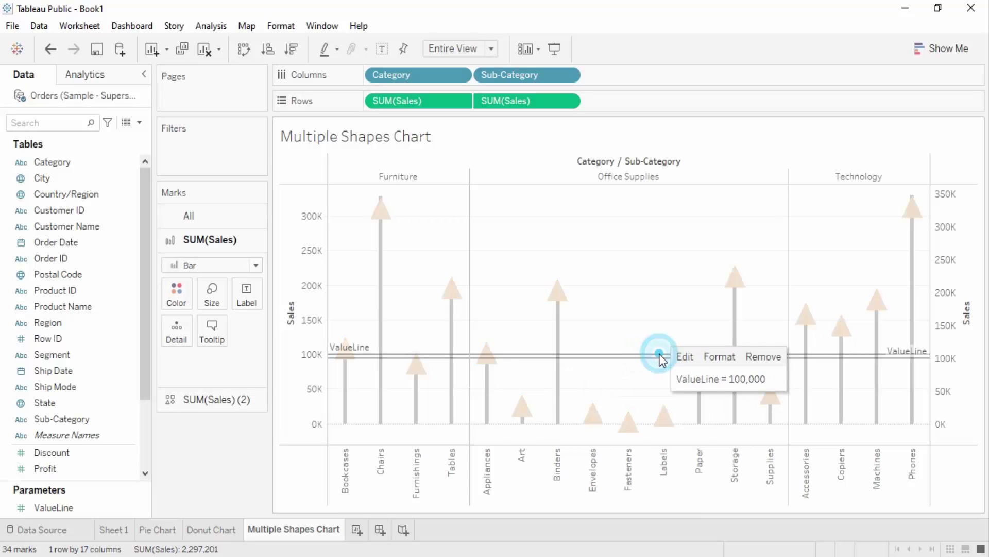
pyautogui.click(762, 357)
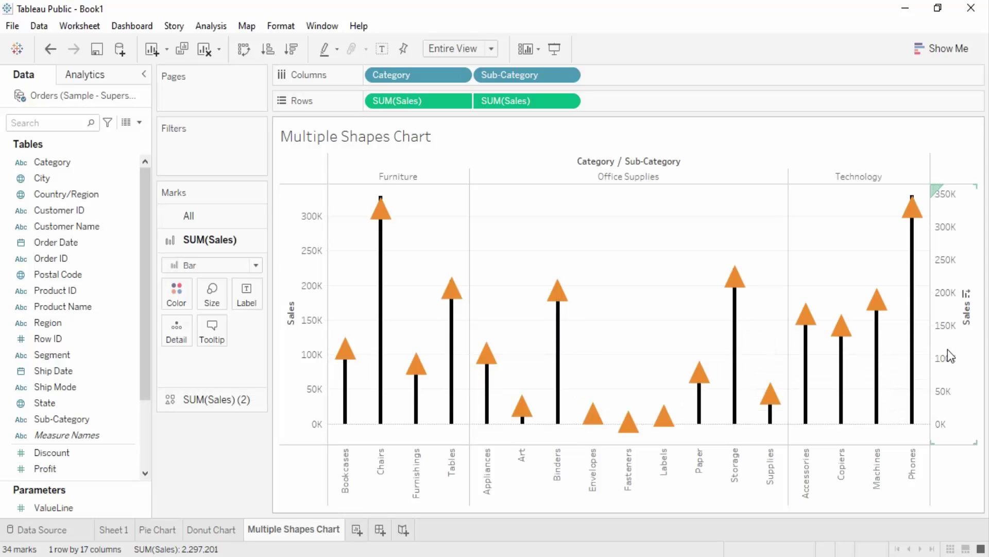